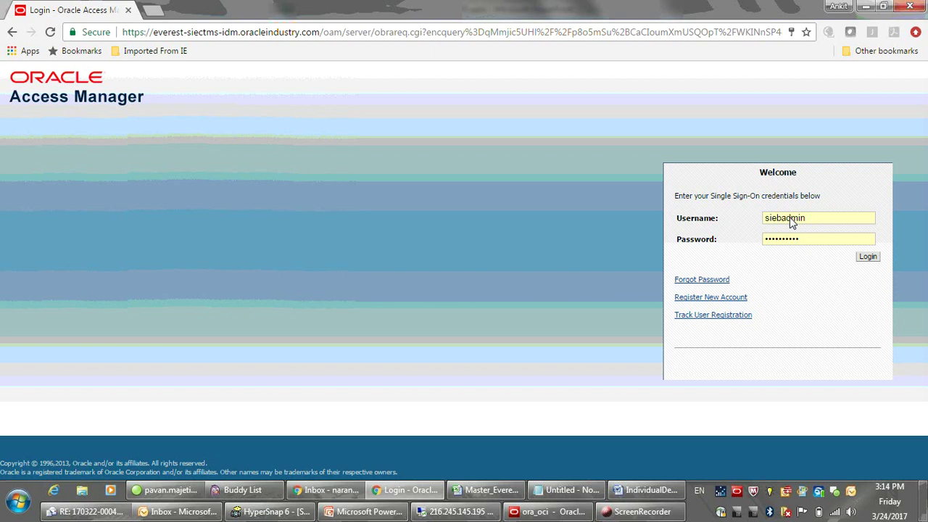
Submit the admin SSO username and password on the Oracle Access Manager Welcome form.
click(868, 258)
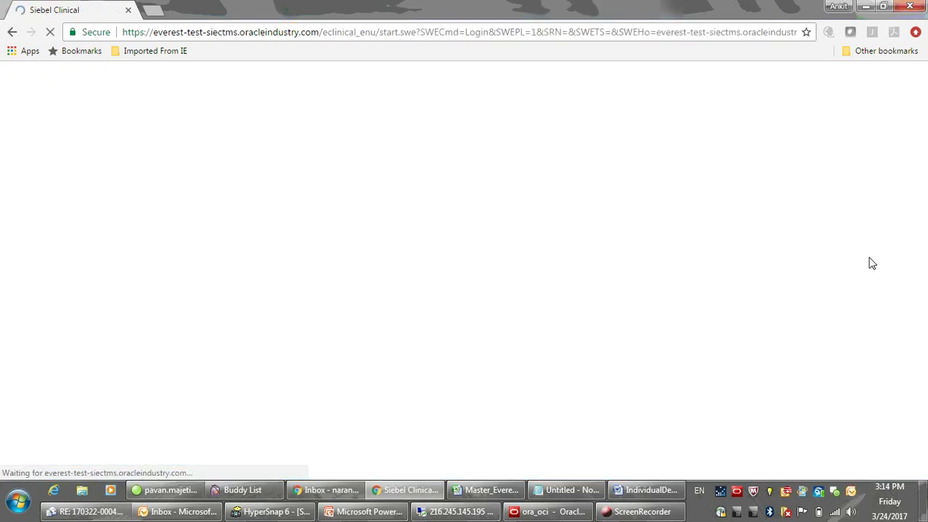
Review slide 4 on reaching the Positions screen, then minimize the PowerPoint deck.
click(382, 511)
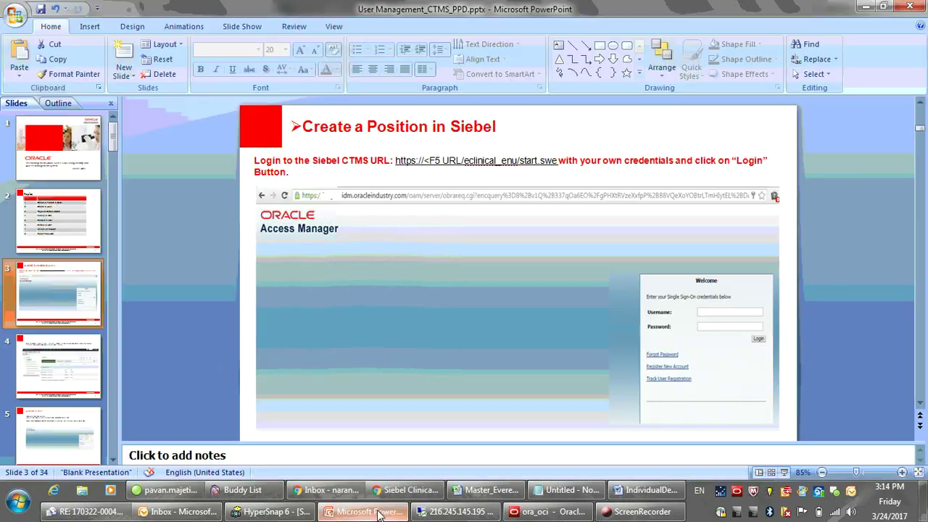
click(65, 356)
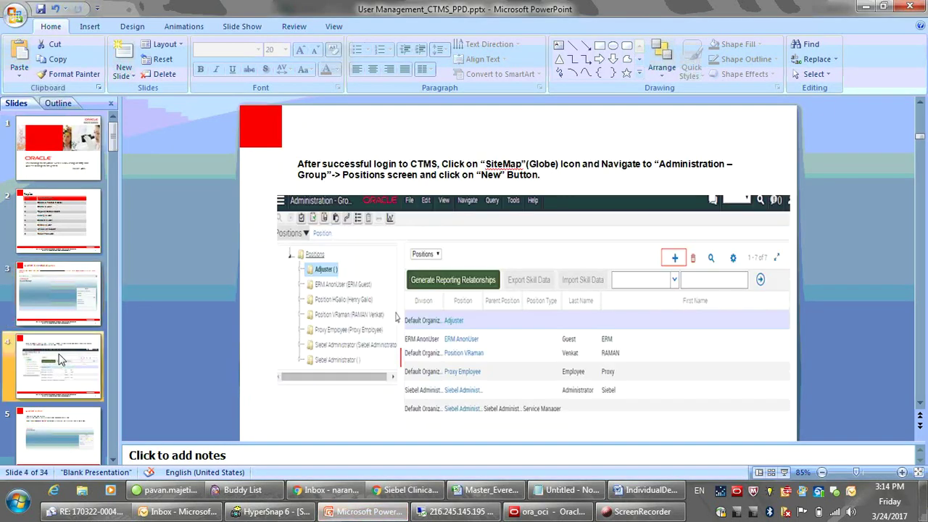
click(863, 9)
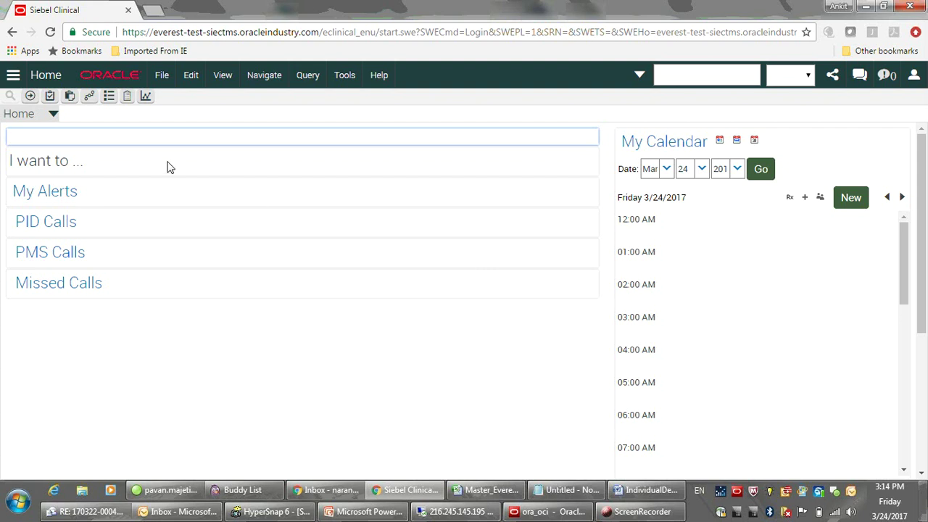
Go to Administration - Group > Positions from the Site Map and add a blank position record.
click(90, 102)
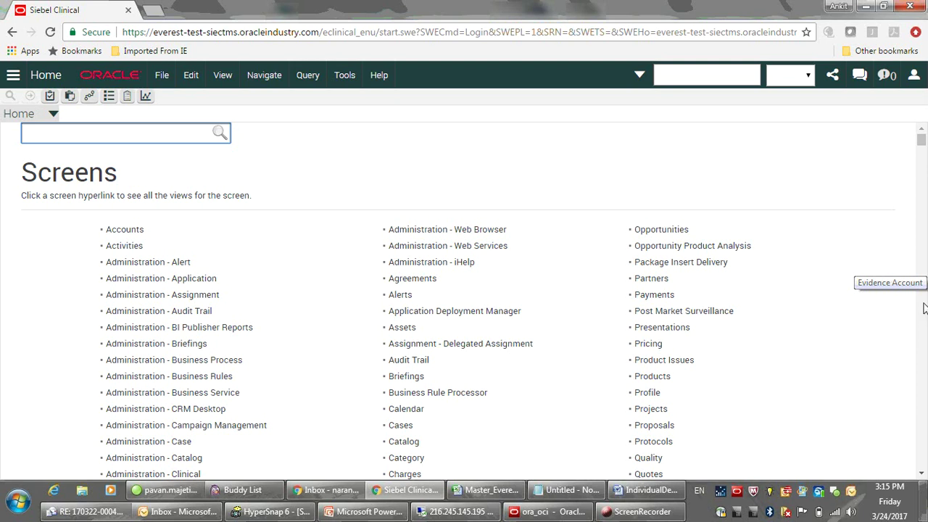
scroll(924, 308, down, 4)
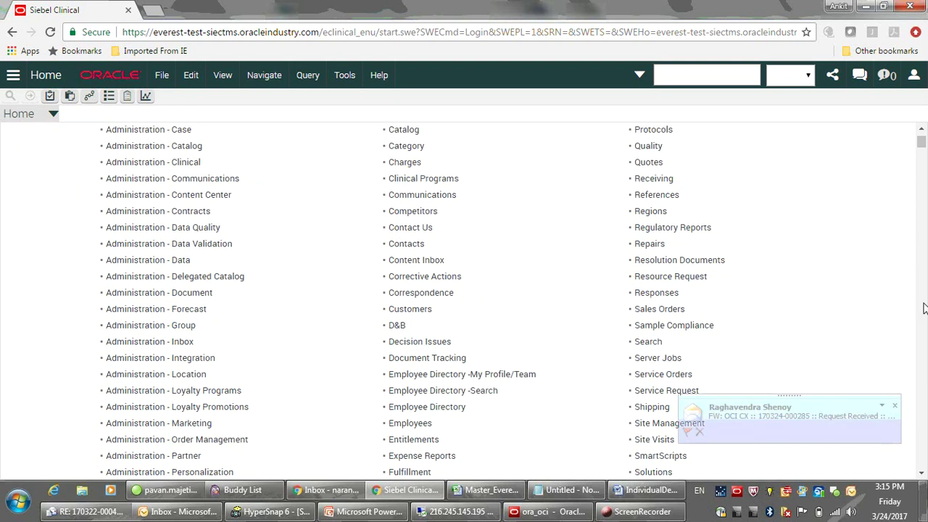
click(895, 405)
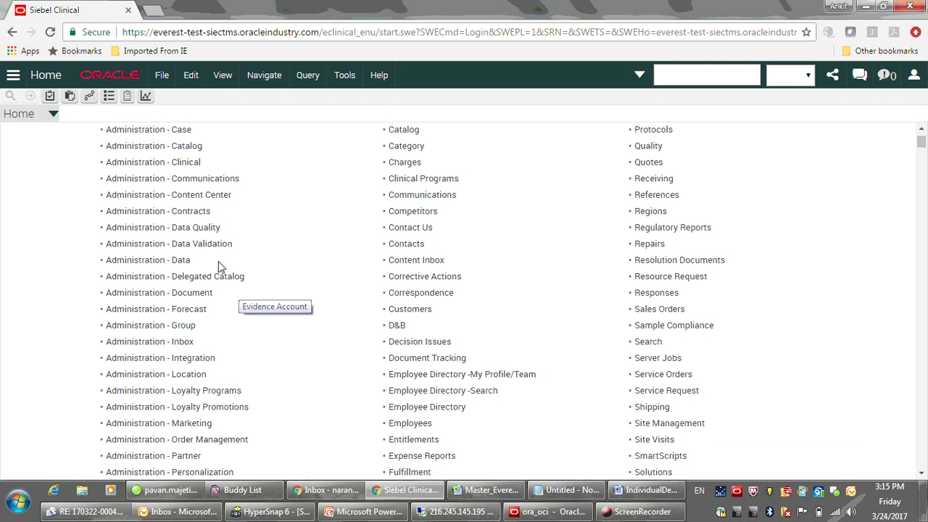
click(175, 326)
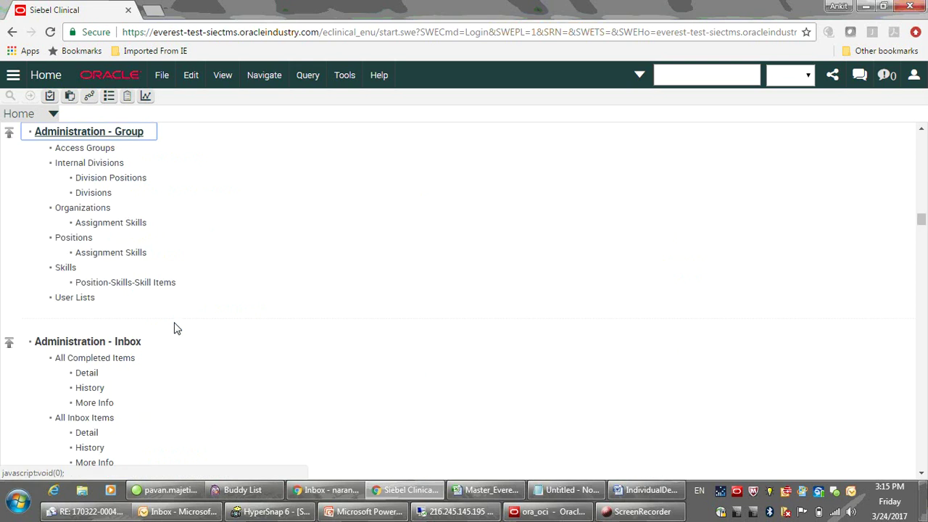
click(79, 242)
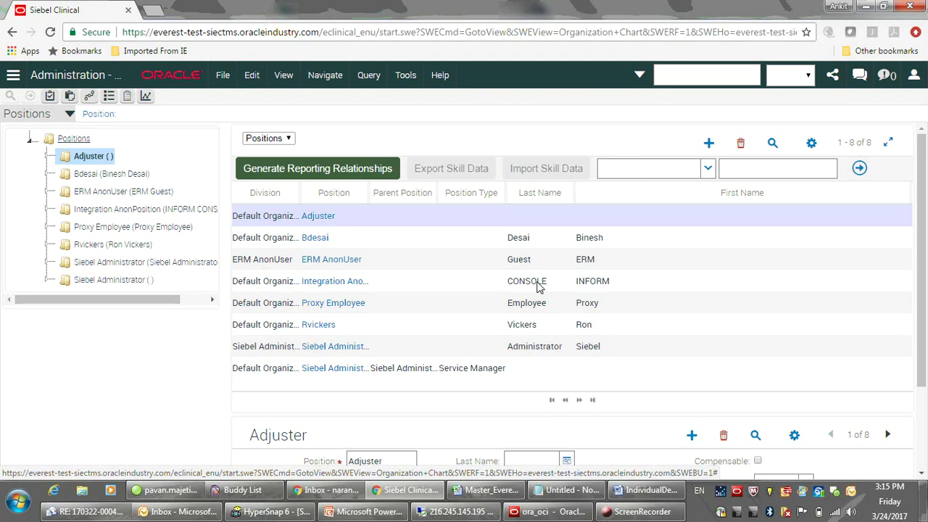
click(709, 144)
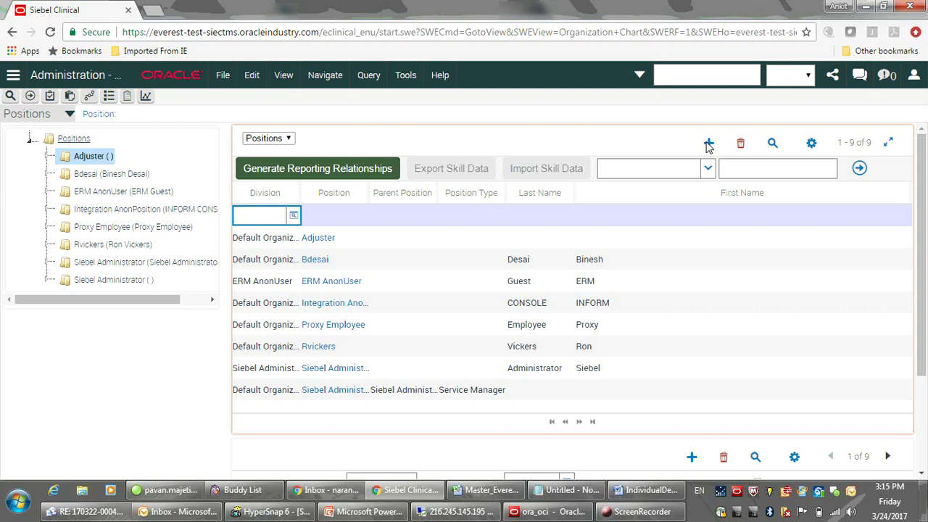
Set Division to Default Organization and enter the new user's name as the position name.
text(Defau)
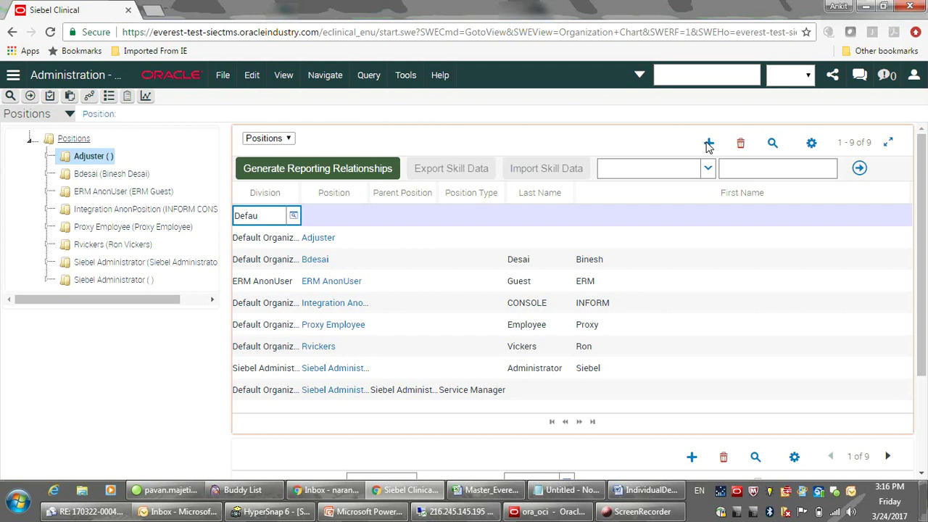
key(Tab)
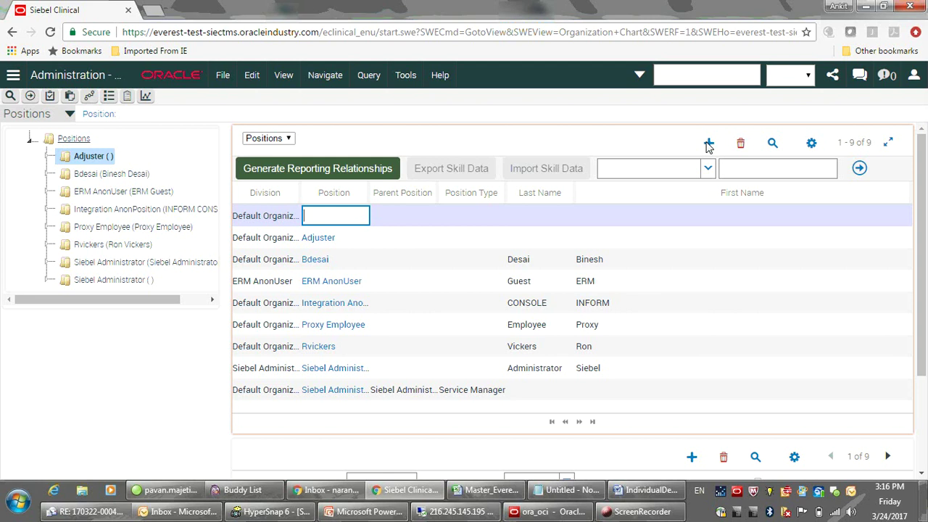
text(narang)
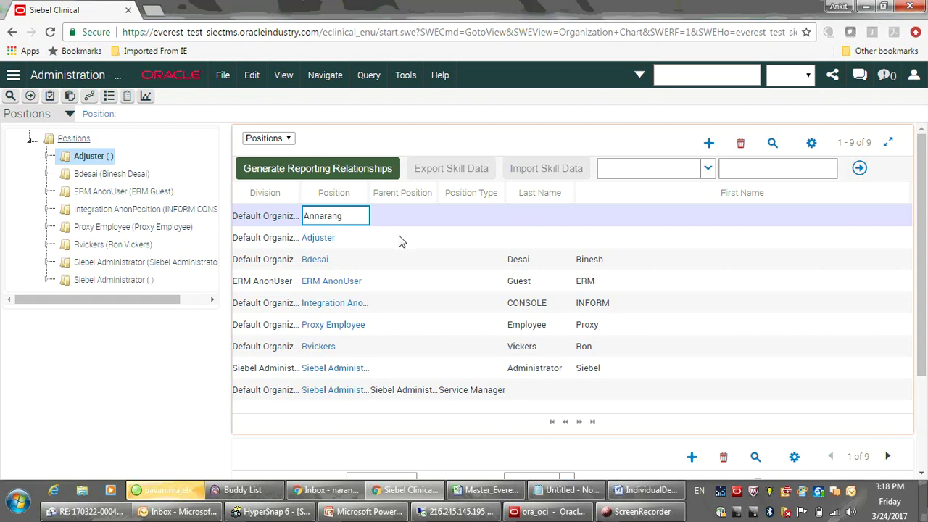
Save the new position record and bring the PowerPoint instruction slides back.
key(ctrl+s)
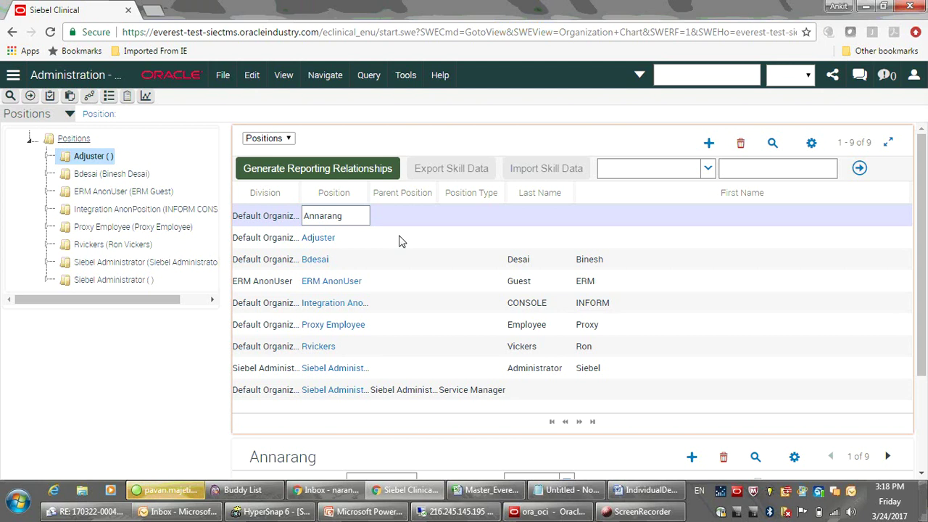
click(401, 240)
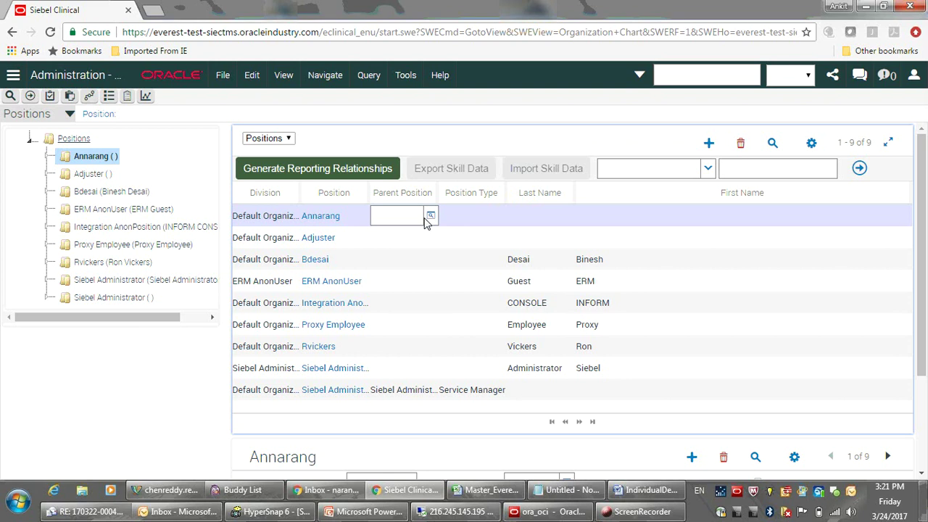
click(355, 513)
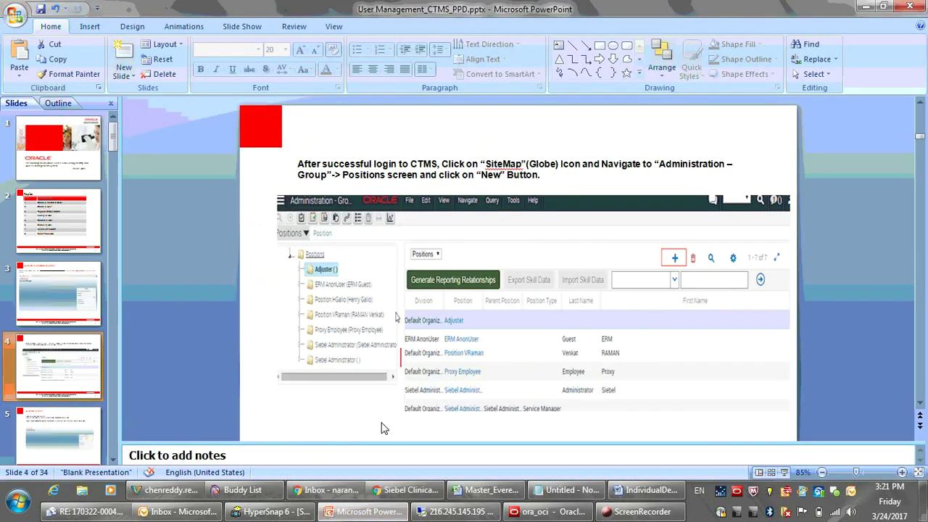
Advance the slide show to slide 5, 'Create a User', then exit full screen.
click(784, 472)
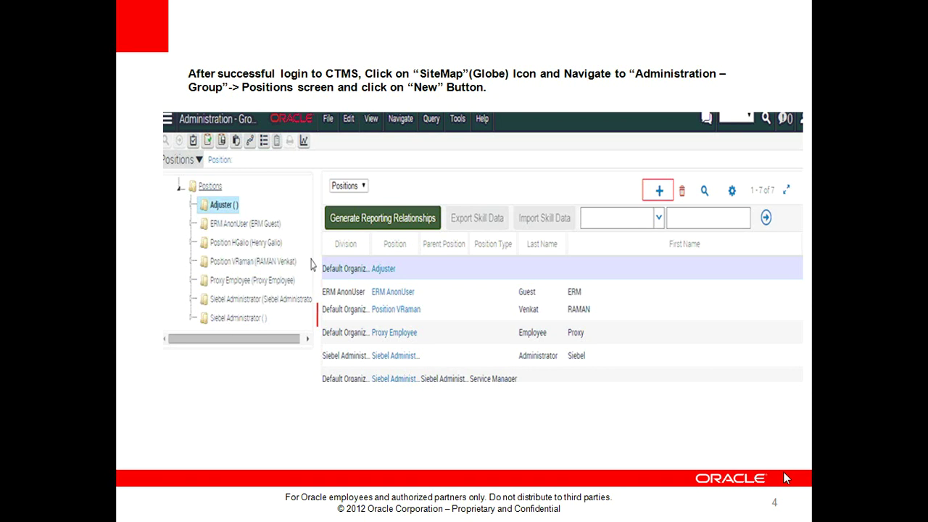
click(784, 472)
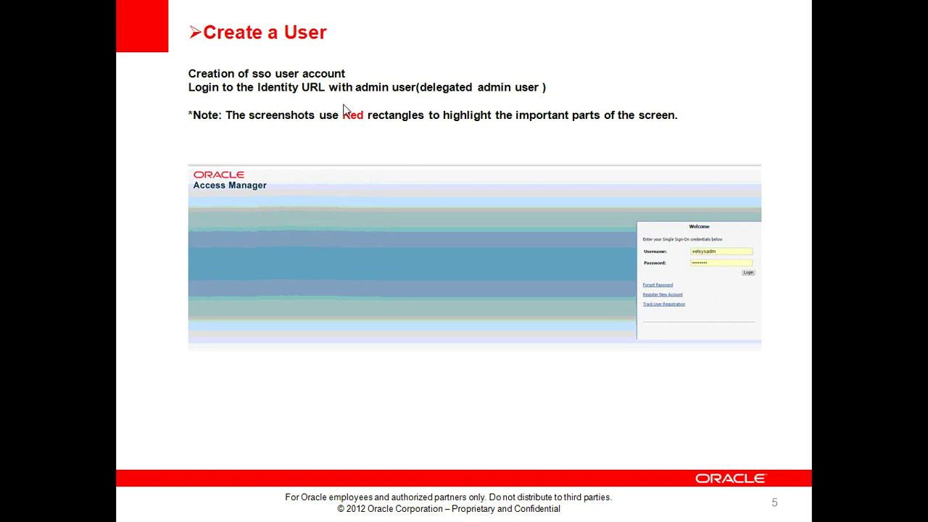
key(Escape)
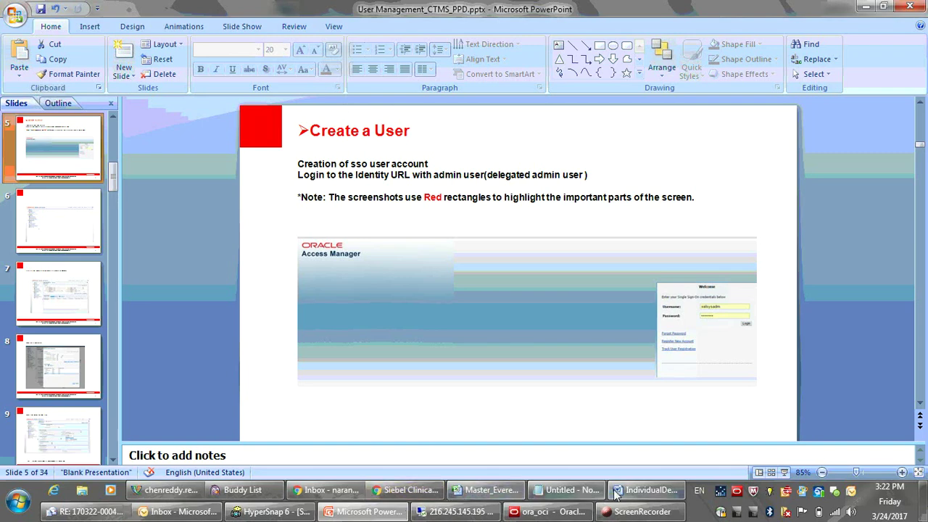
Copy the identity URL from the Notepad notes and return to Chrome.
click(576, 490)
click(613, 129)
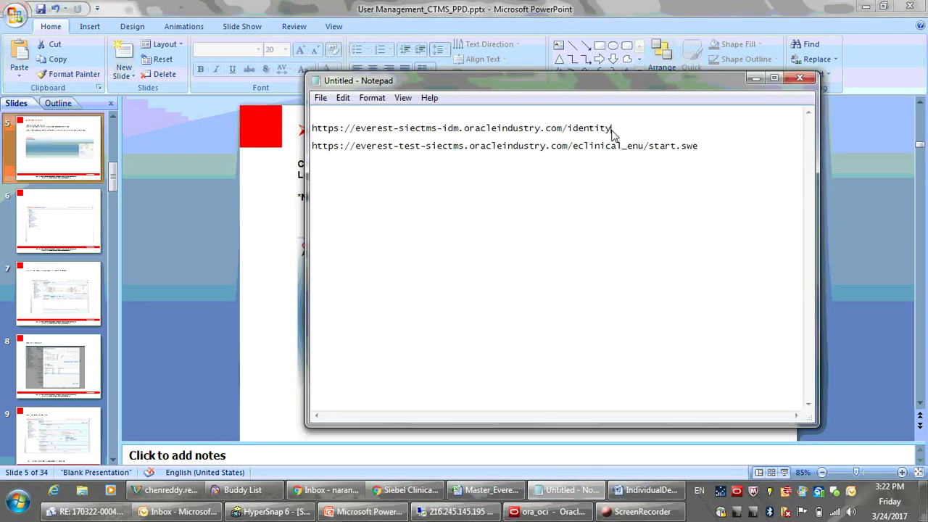
shift+click(351, 131)
drag(351, 133, 314, 138)
key(ctrl+c)
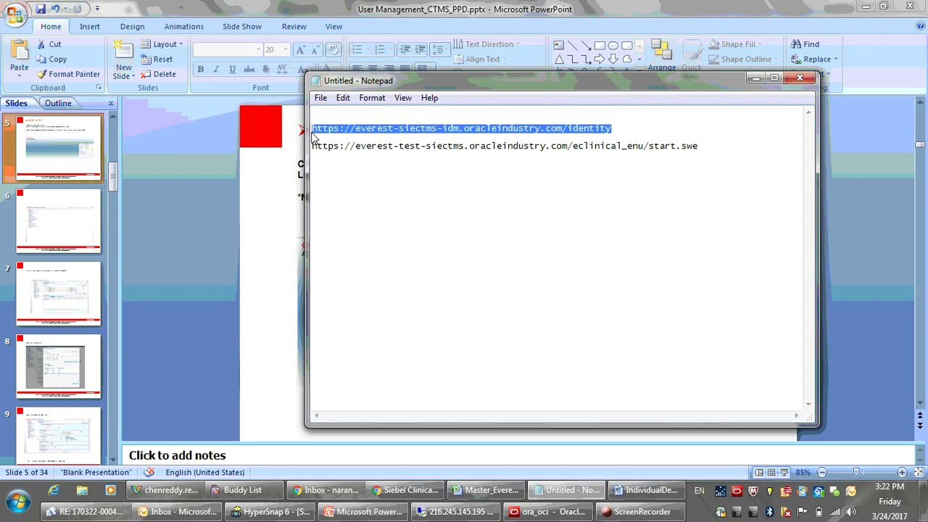
click(395, 493)
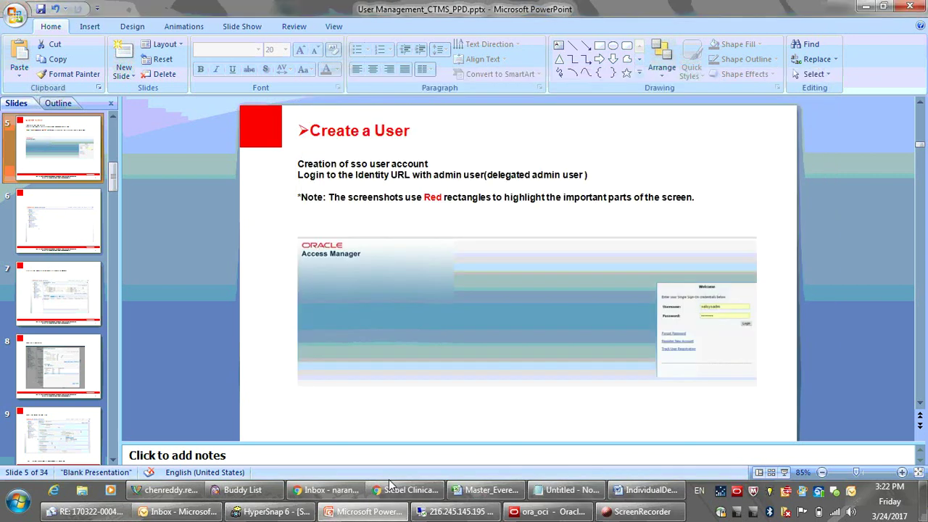
Paste the copied identity URL into a new Chrome tab and load it.
click(152, 10)
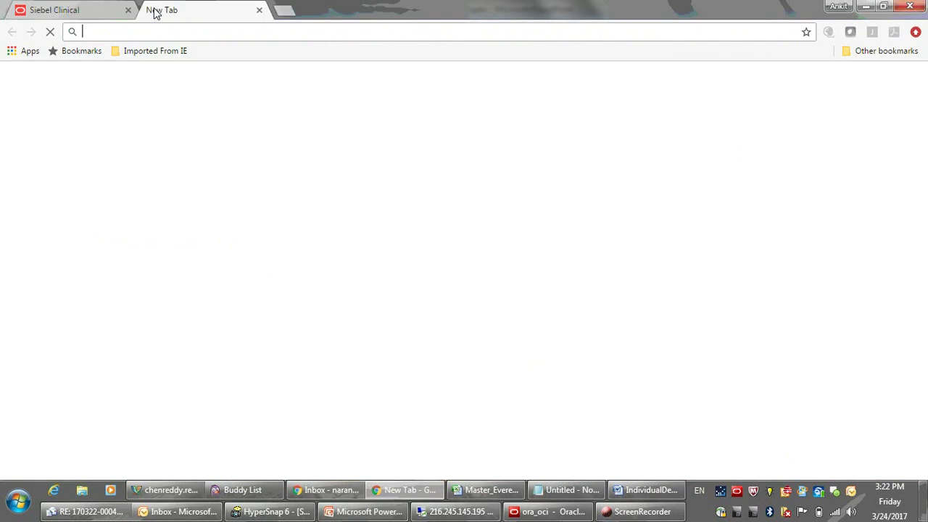
key(ctrl+v)
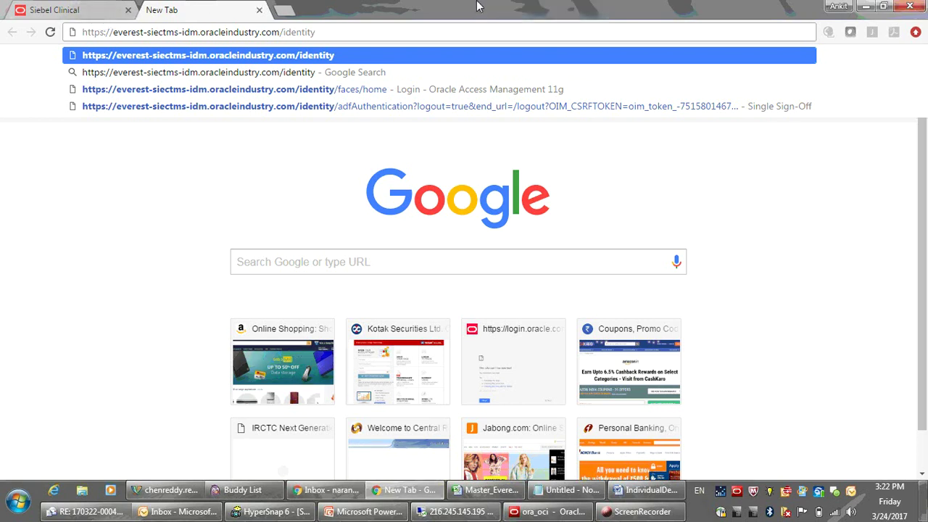
key(Return)
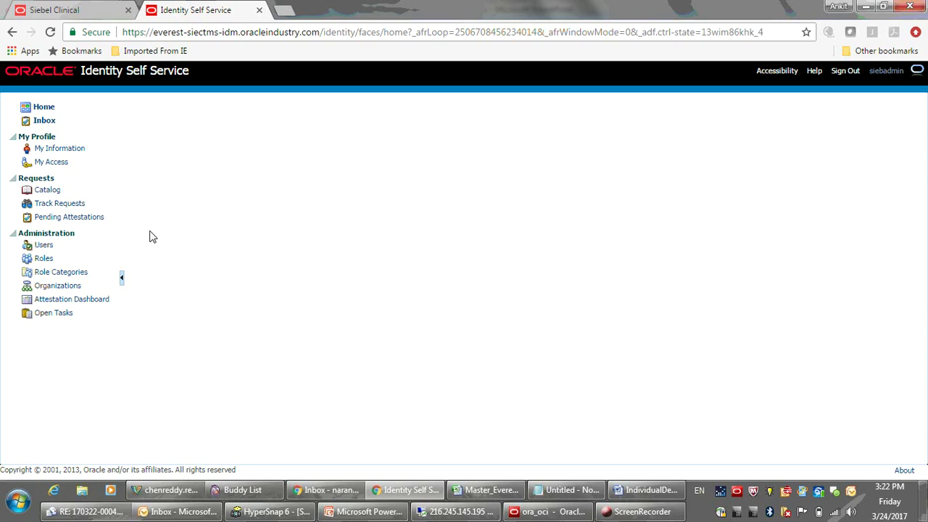
Search Users to list all 12 existing users, then start a new Create User form.
click(45, 249)
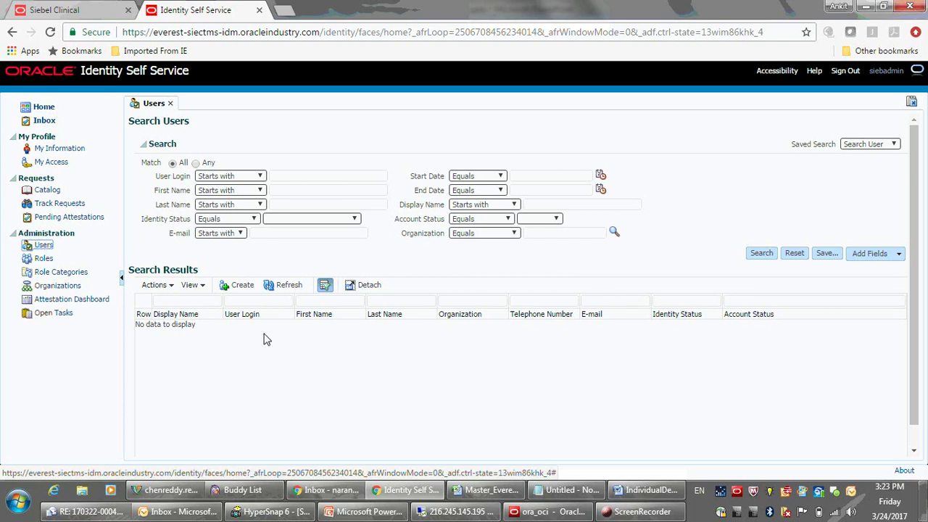
click(763, 256)
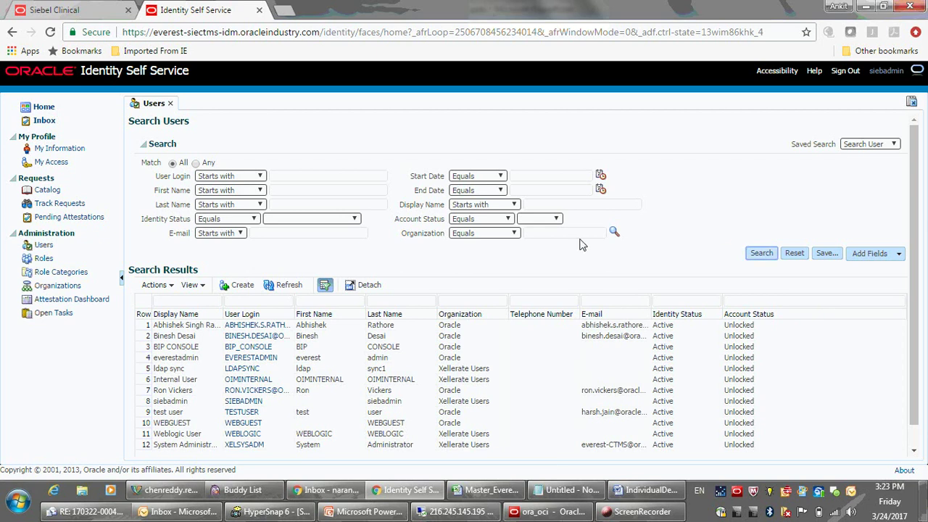
click(247, 290)
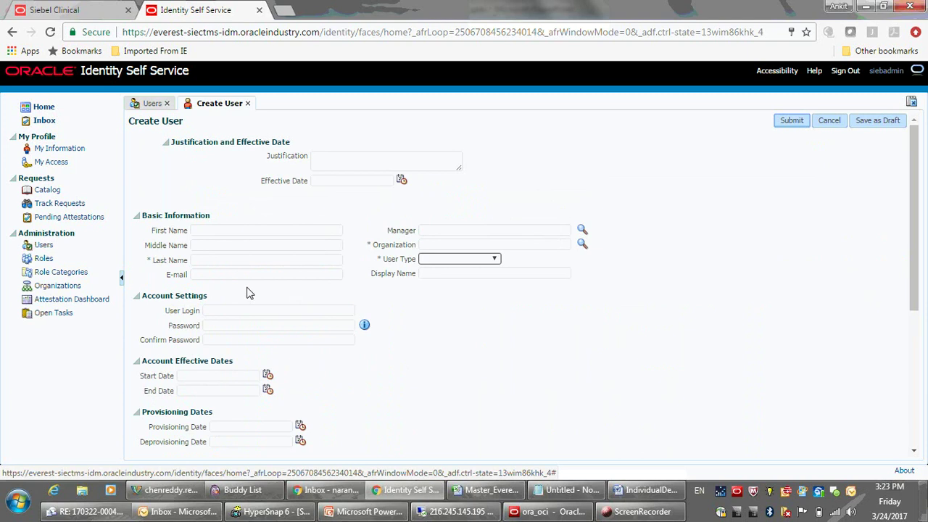
Enter the new user's first name, last name and e-mail address on Create User.
click(203, 234)
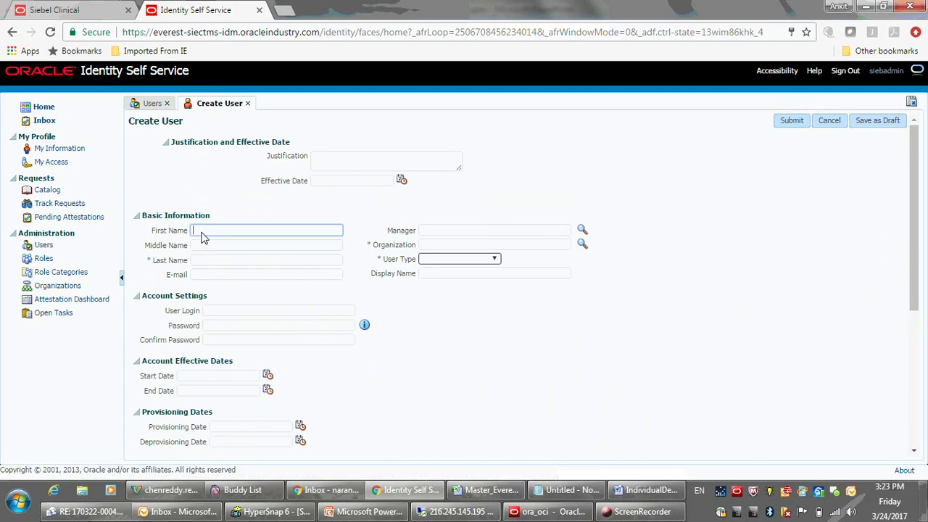
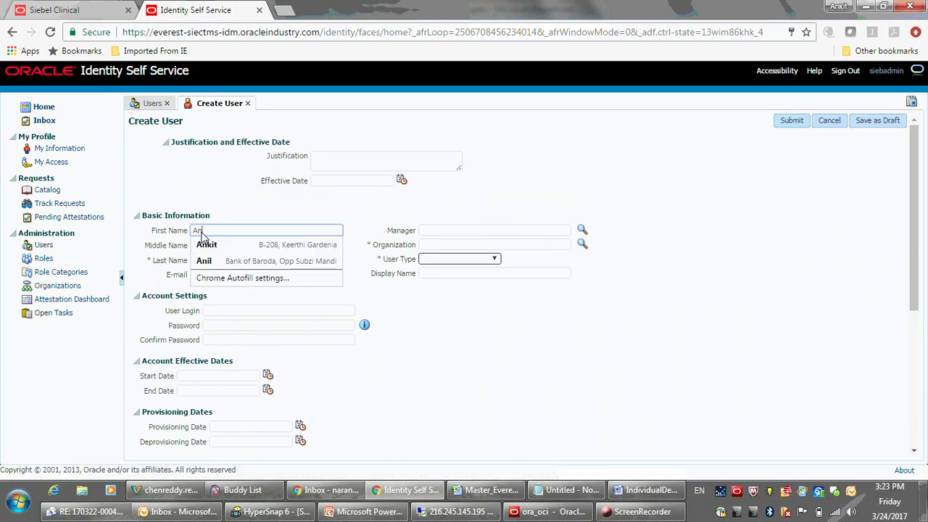
key(Down)
key(Tab)
key(Tab)
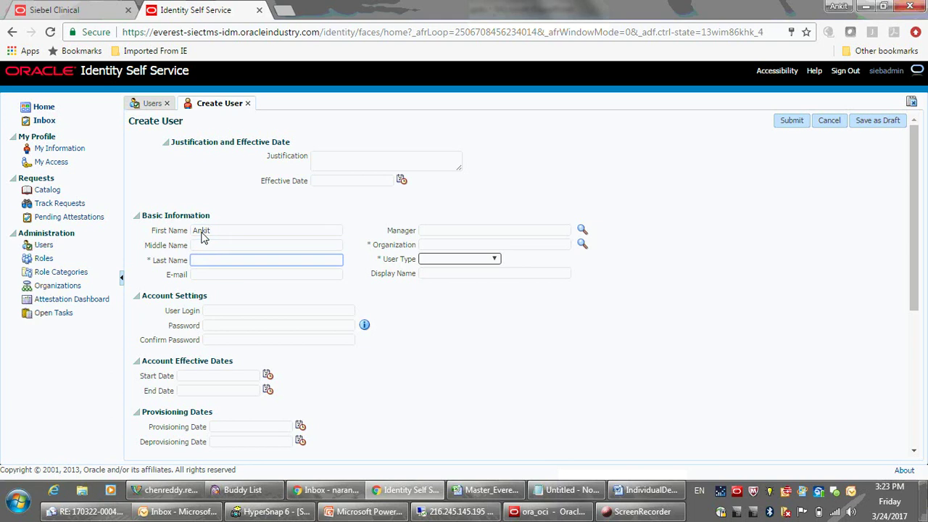
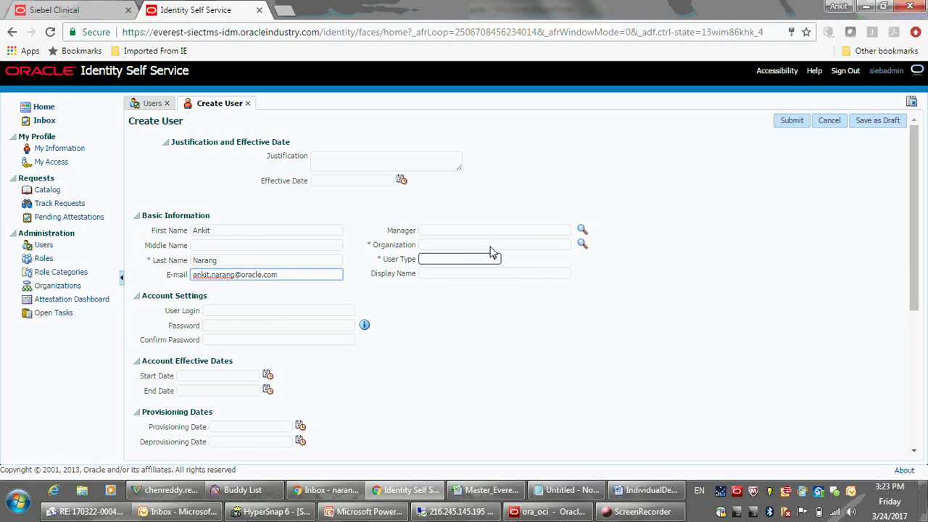
Look up the organizations list and select Oracle as the user's organization.
click(583, 247)
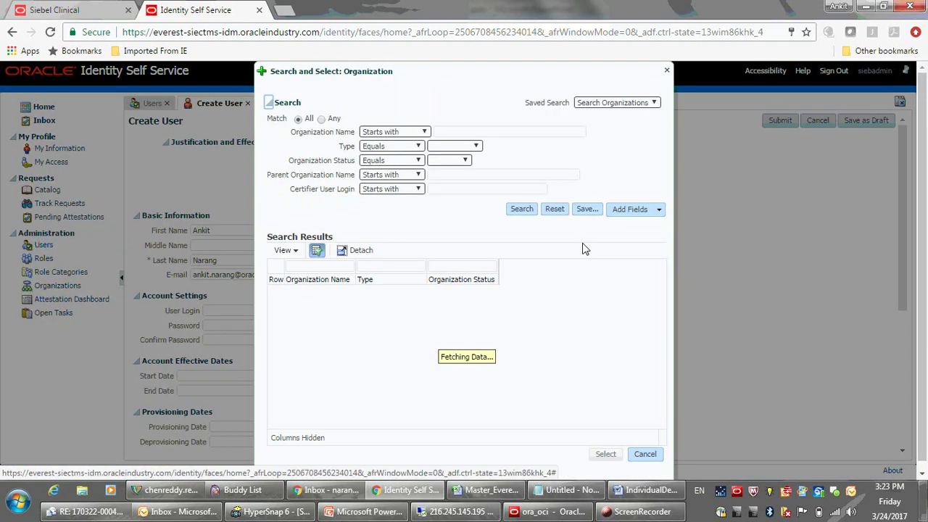
click(521, 211)
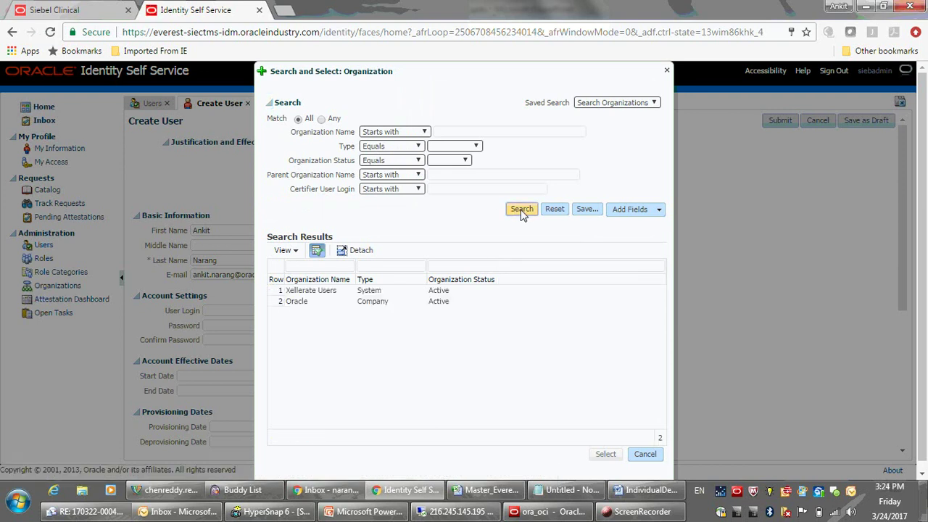
click(307, 303)
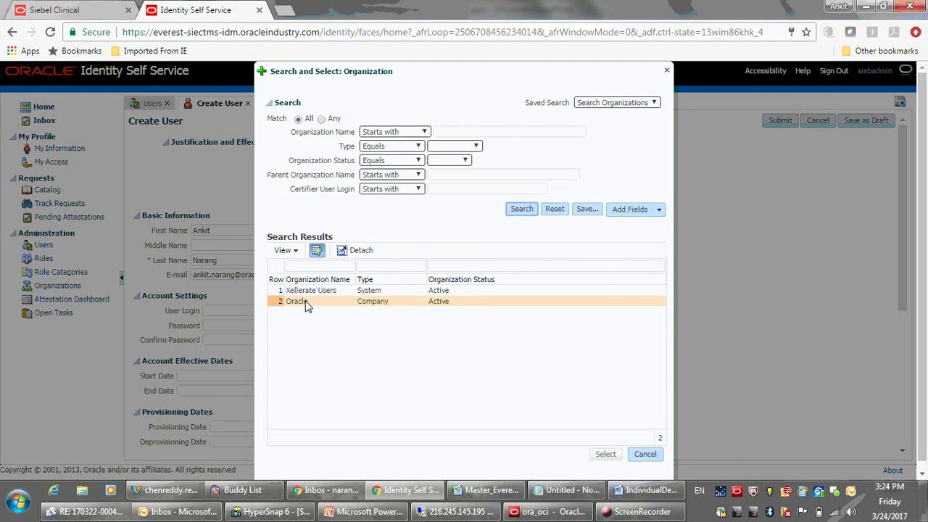
click(306, 303)
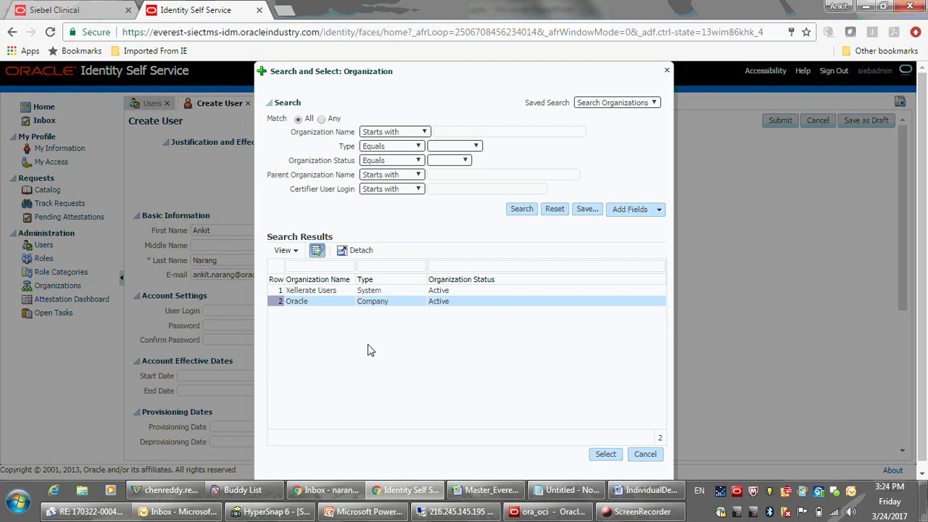
click(603, 455)
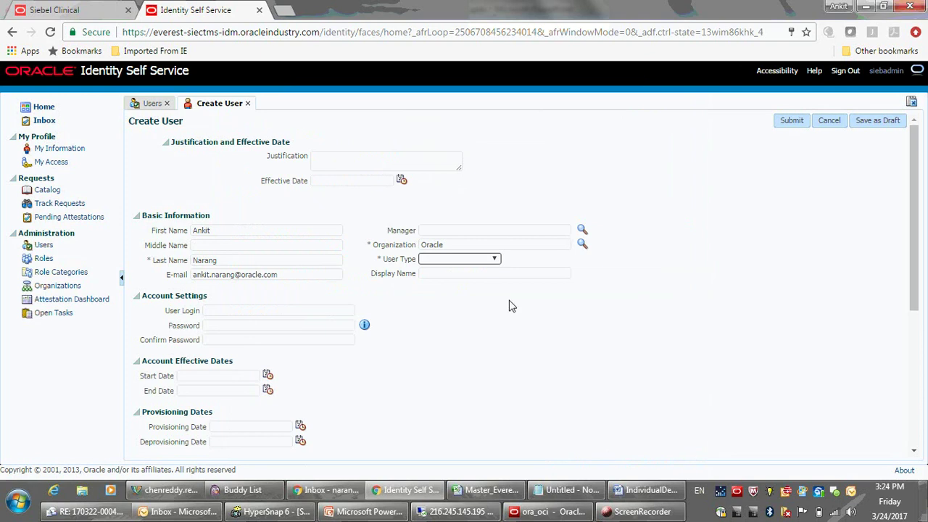
Set User Type to Full-Time Employee and paste the user's e-mail address into User Login.
click(474, 259)
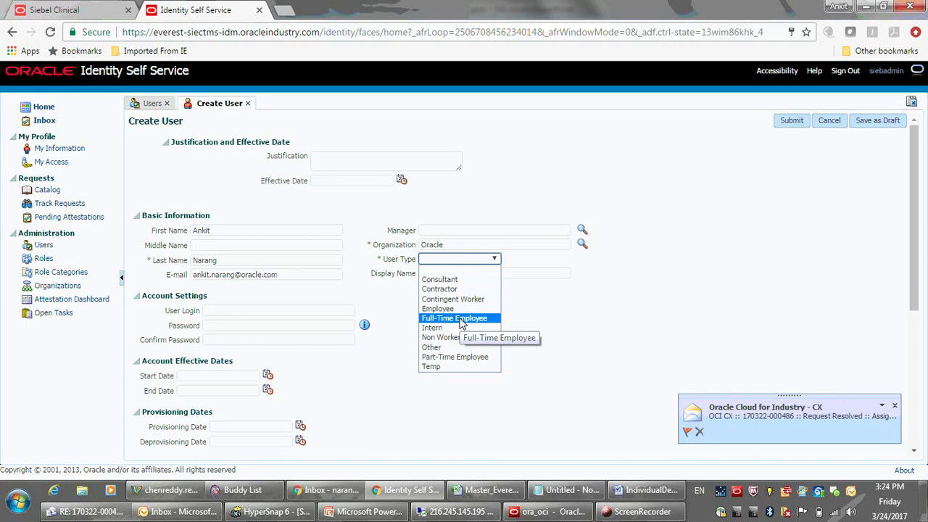
click(462, 322)
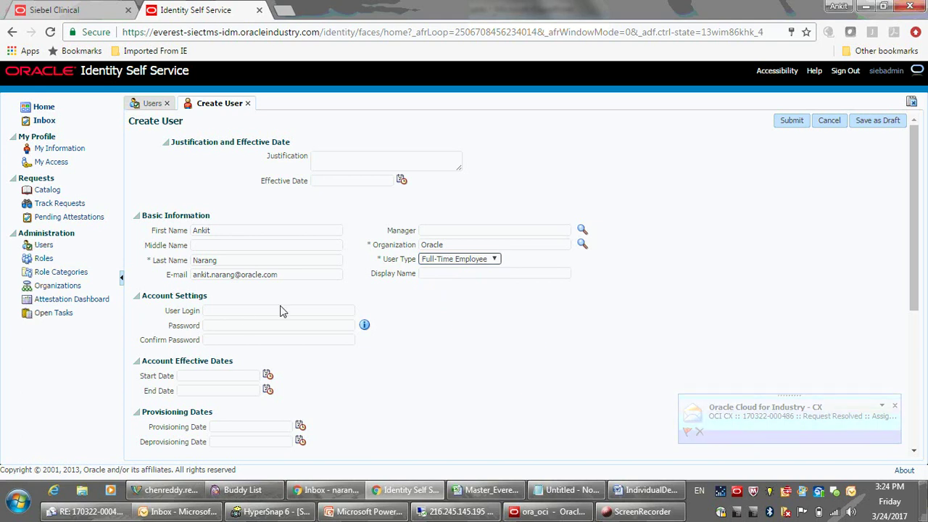
click(227, 313)
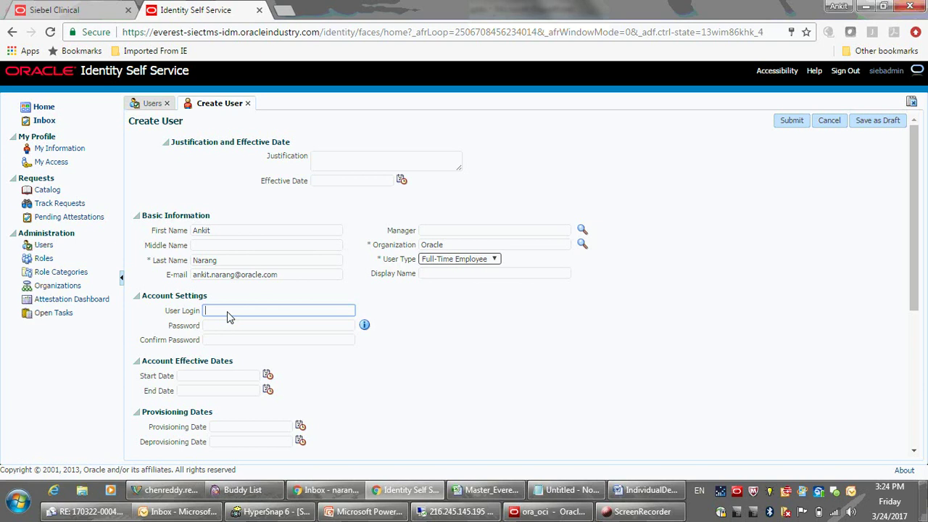
drag(277, 280, 185, 280)
key(ctrl+c)
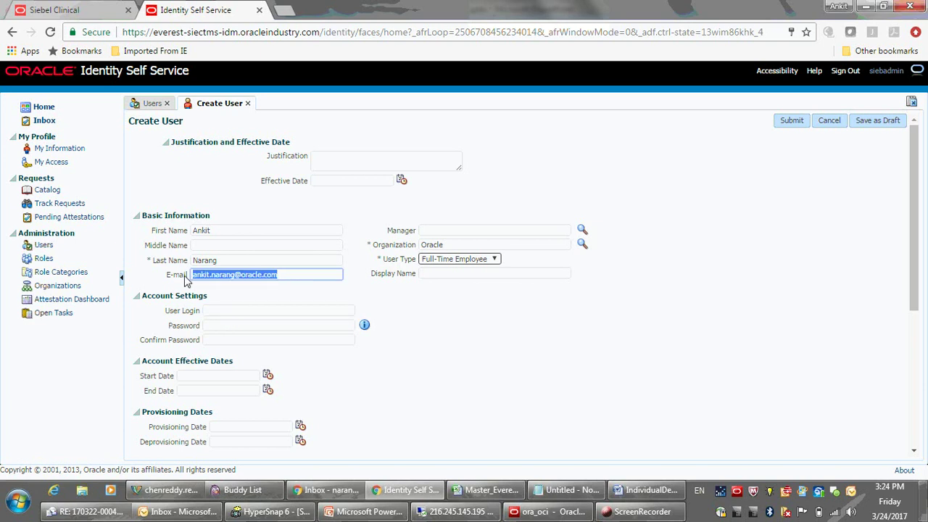
click(211, 314)
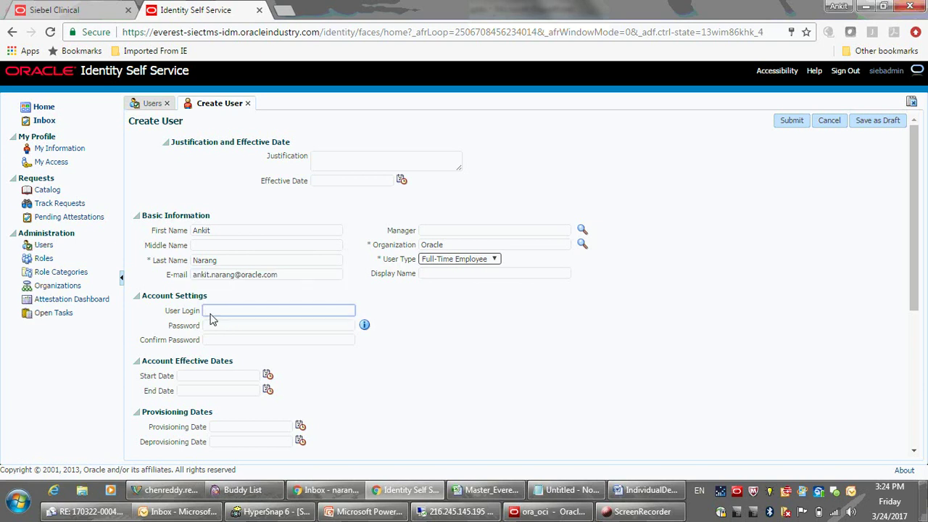
key(ctrl+v)
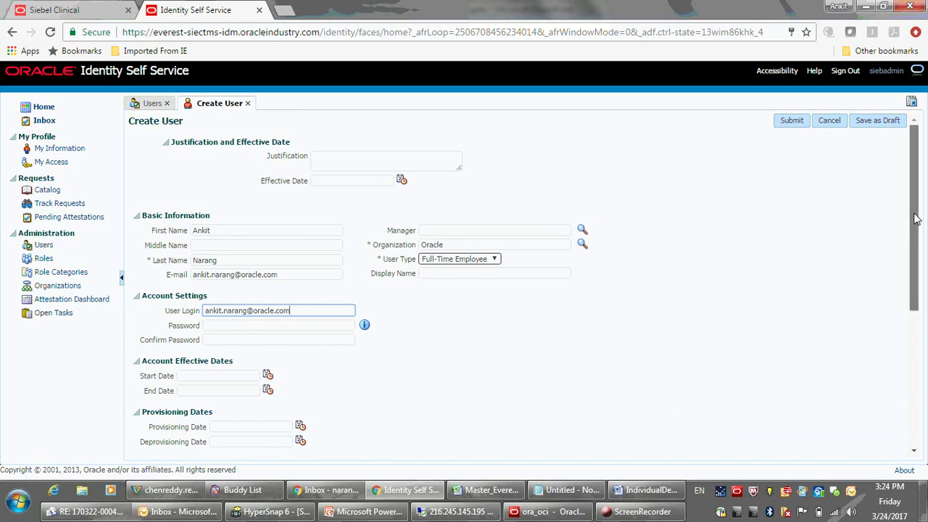
drag(915, 228, 898, 192)
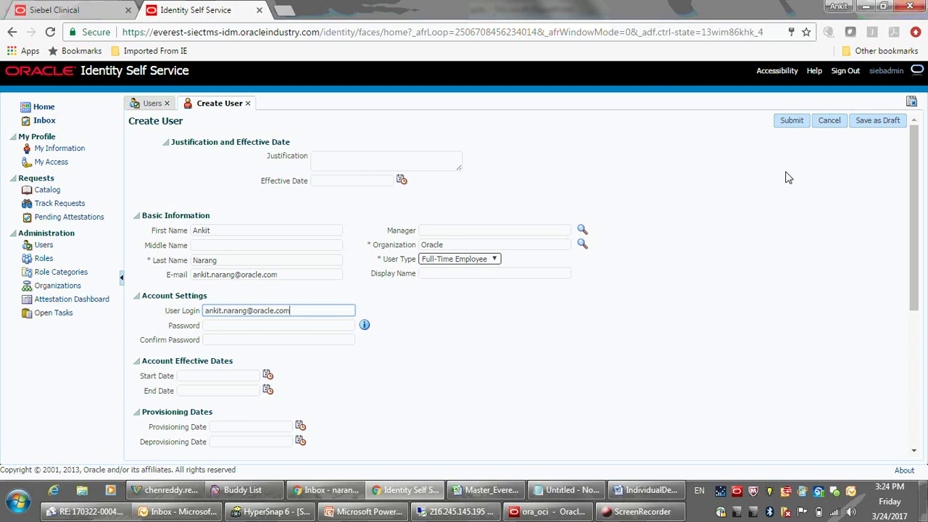
Submit the new user for creation and return to the Users search page, now listing 12 users.
click(794, 125)
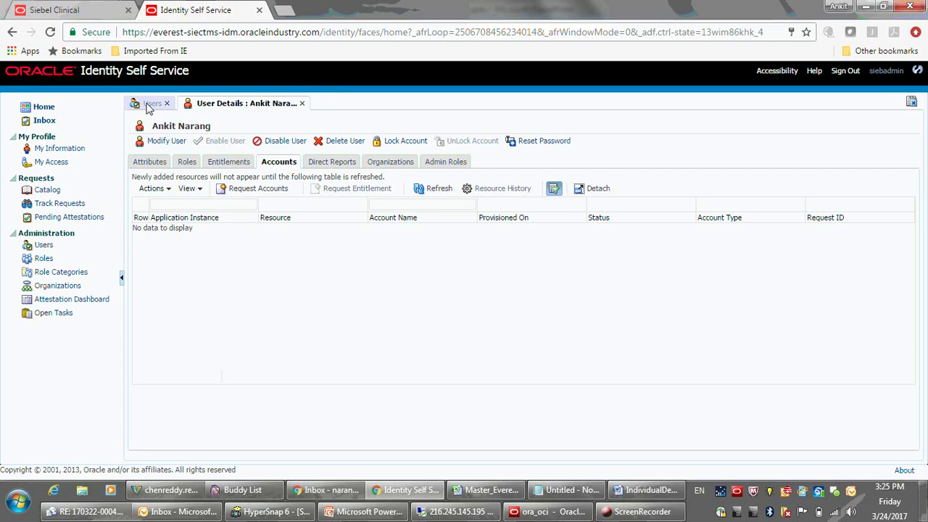
click(149, 104)
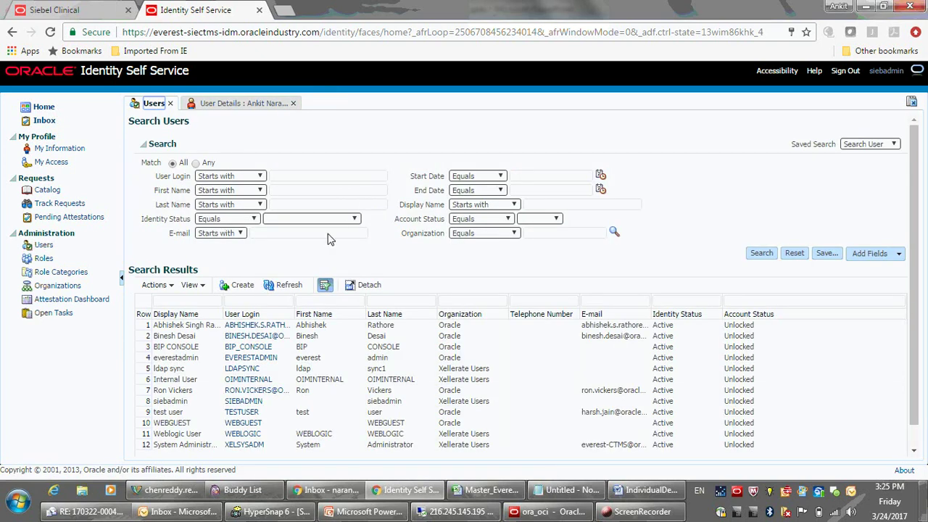
click(759, 254)
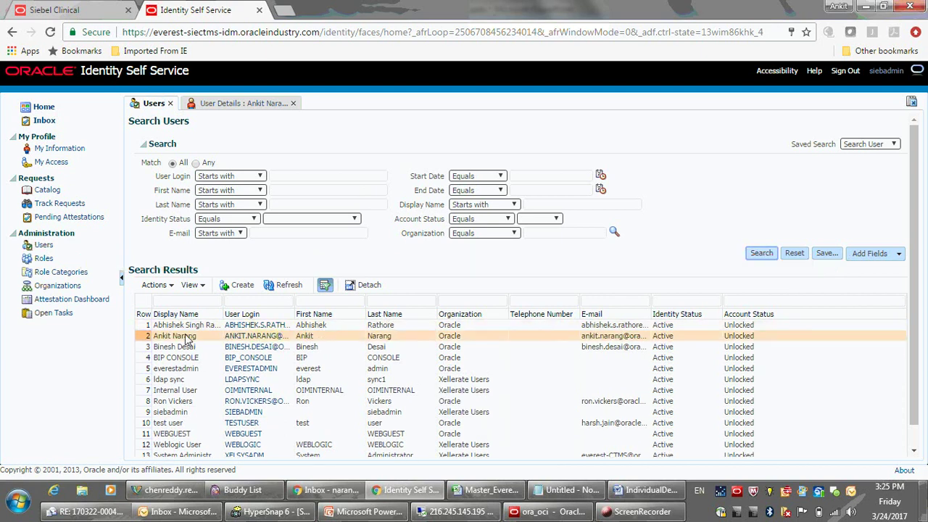
click(186, 338)
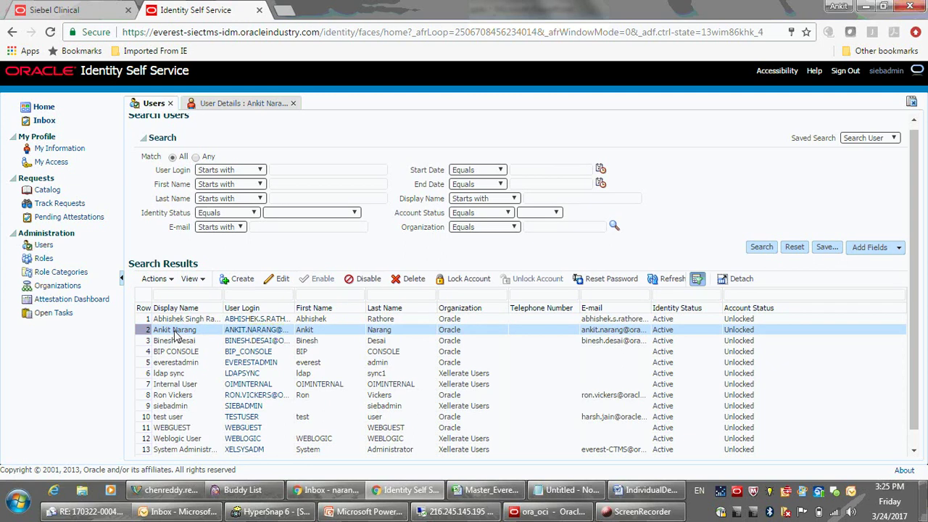
click(265, 332)
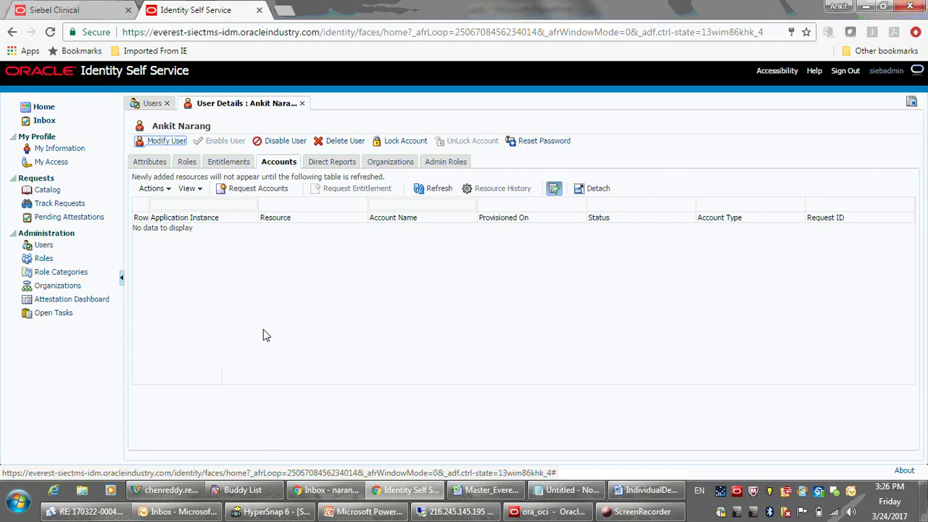
Add the Siebel application from the catalog to the request cart and check out.
click(263, 195)
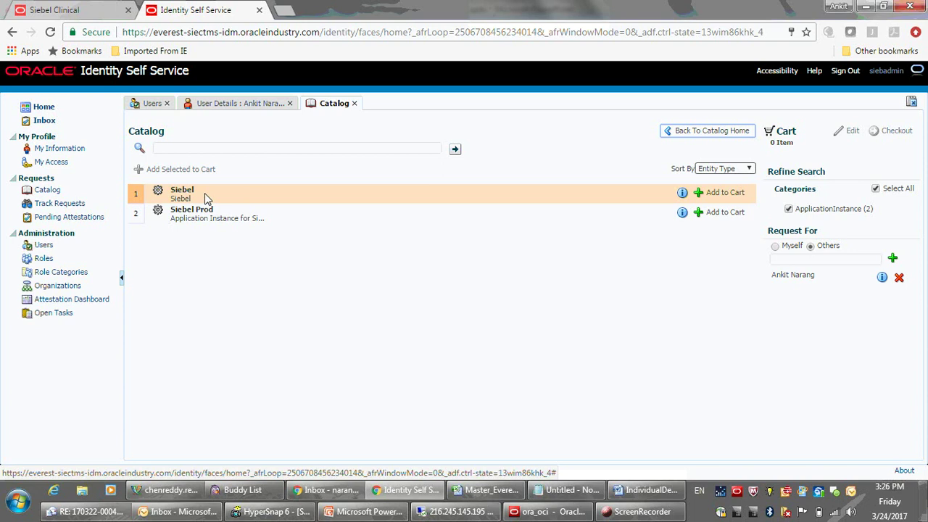
click(204, 193)
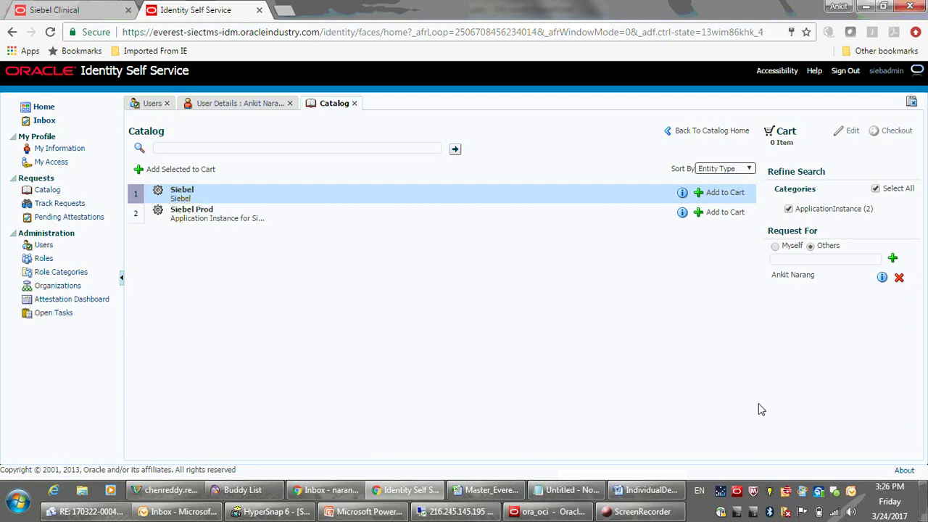
click(725, 193)
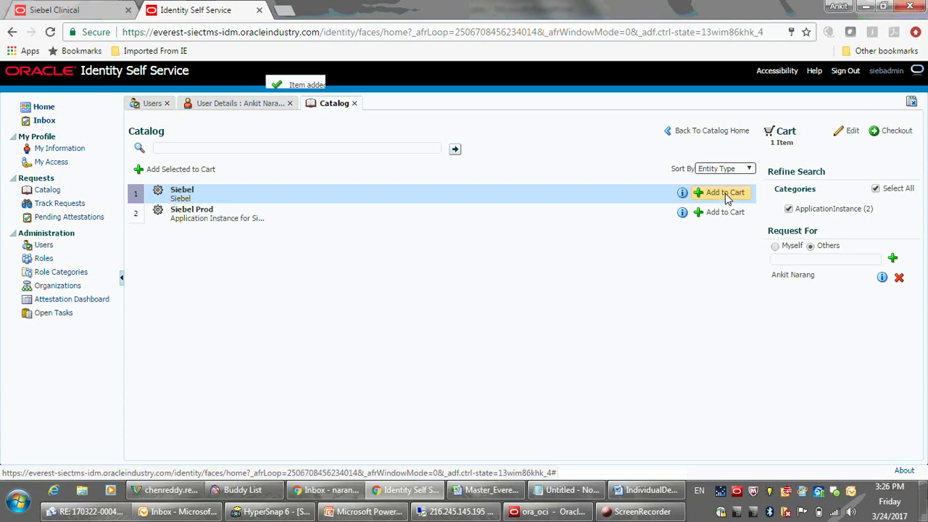
click(897, 132)
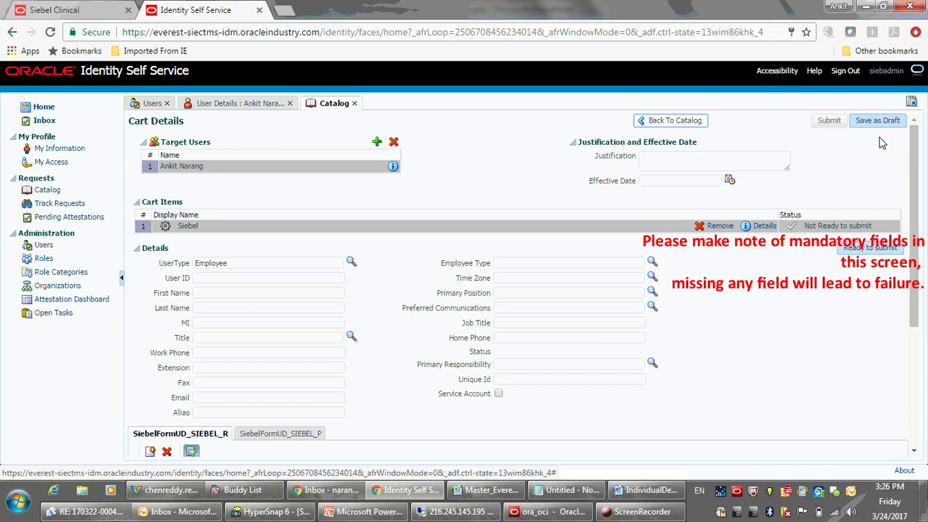
Fill in the Siebel login ID, the user's first and last name, and their e-mail address.
click(211, 282)
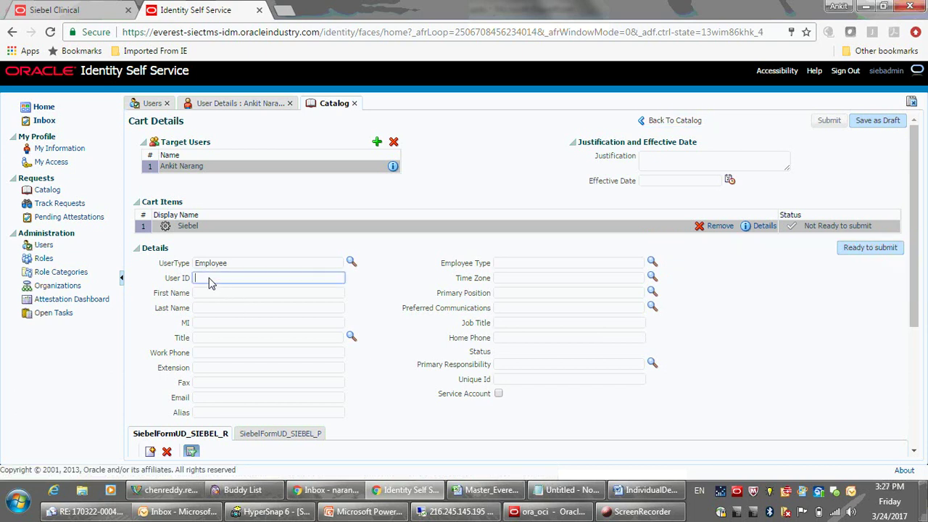
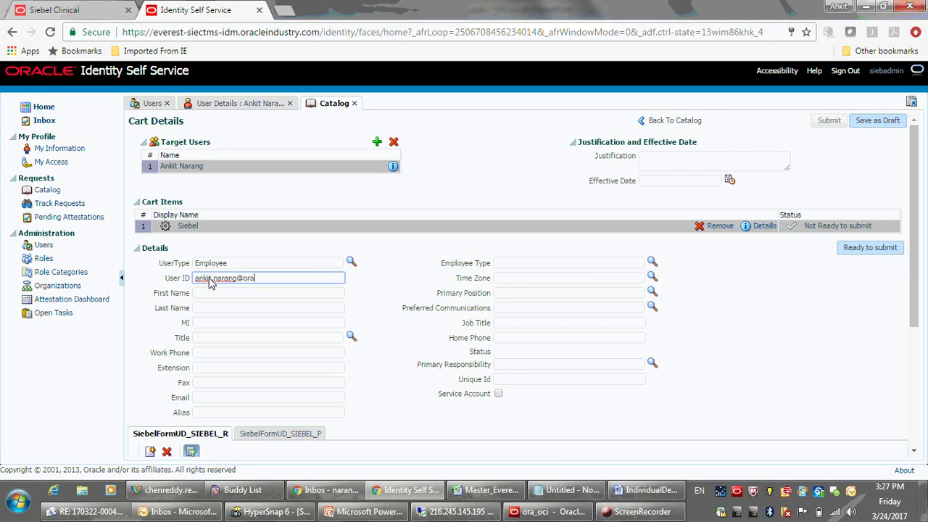
key(Tab)
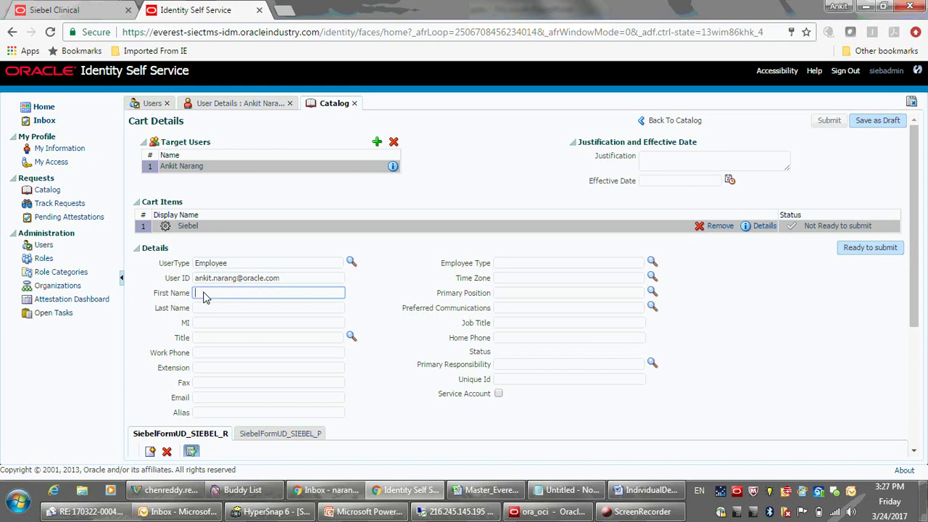
key(Tab)
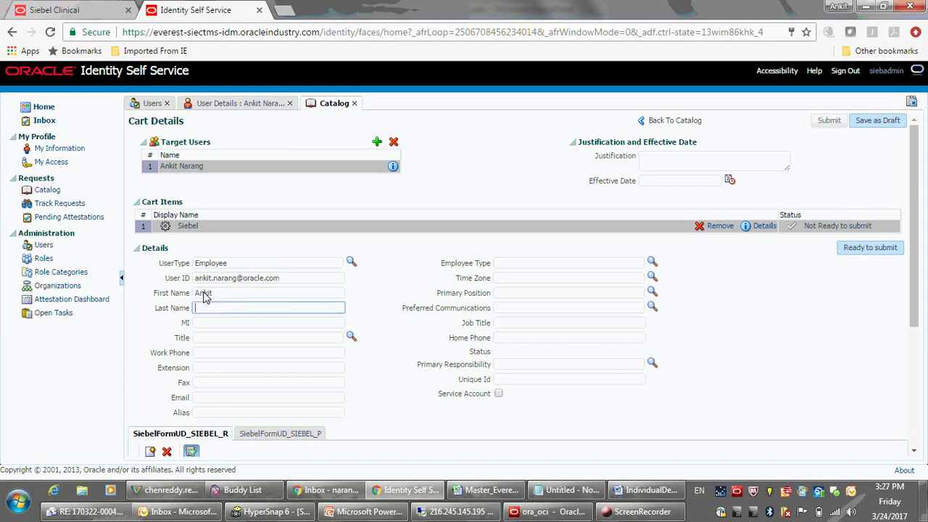
key(Tab)
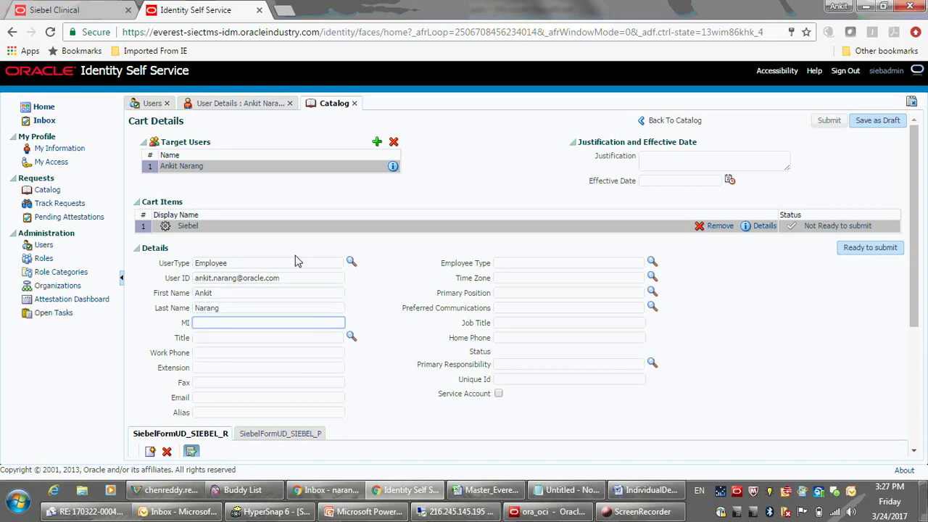
click(216, 402)
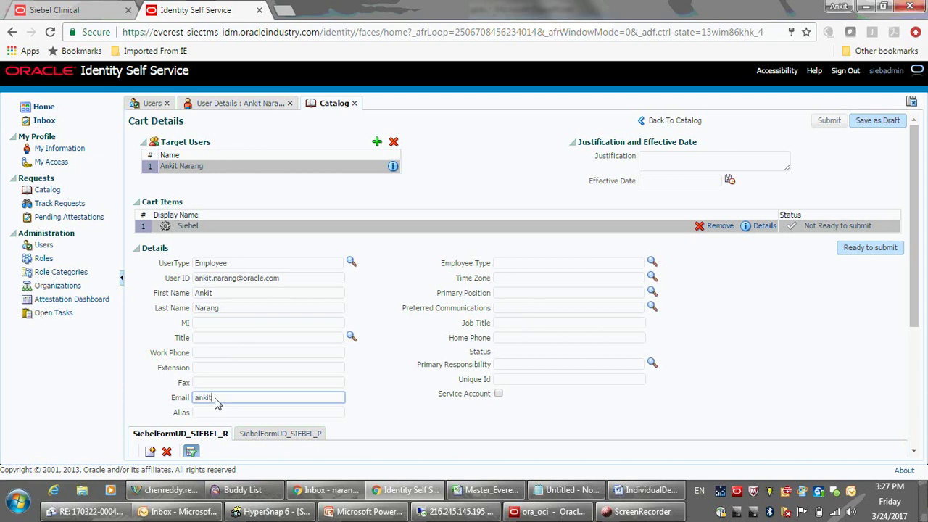
Filter responsibilities by *Siebel*Admin*System* and pick SIEBEL IT Resource~Siebel System Administrator as primary.
click(652, 362)
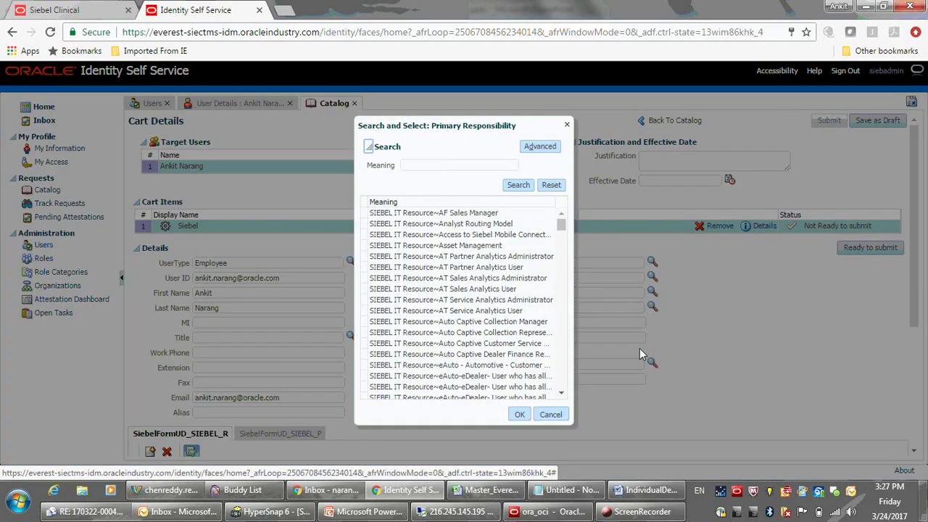
scroll(562, 256, down, 5)
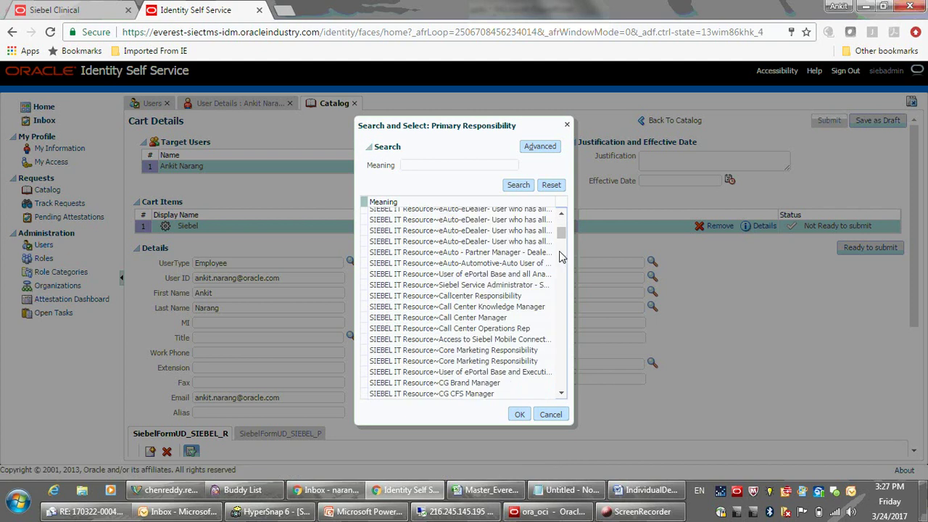
click(440, 169)
text(*)
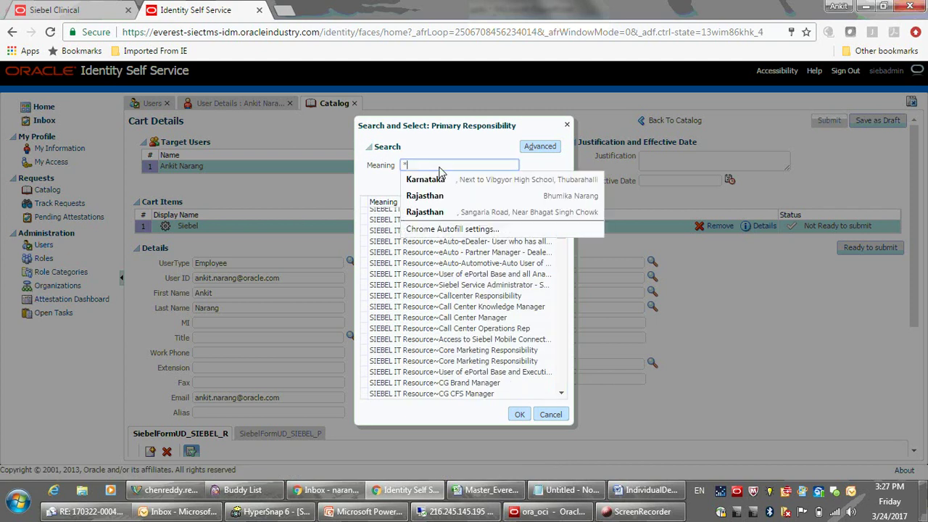
text(Sieb)
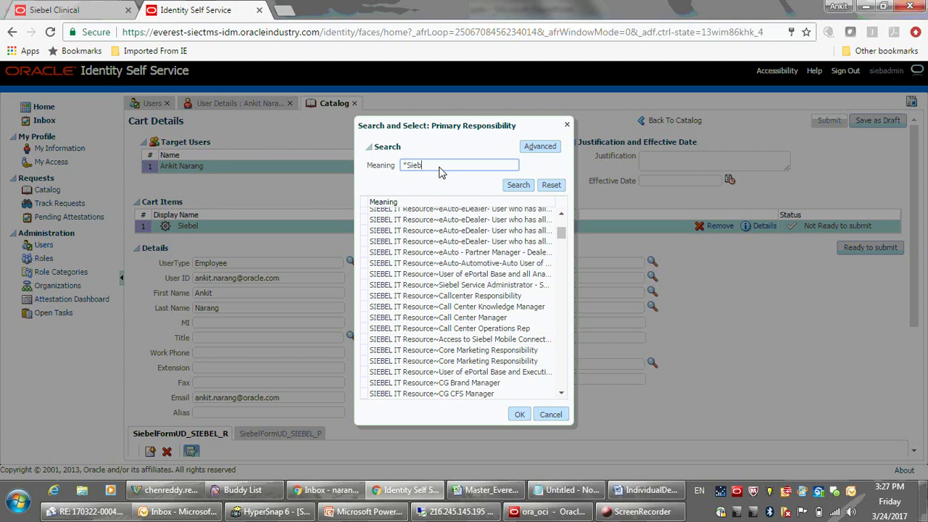
text(el*Admin*)
click(518, 186)
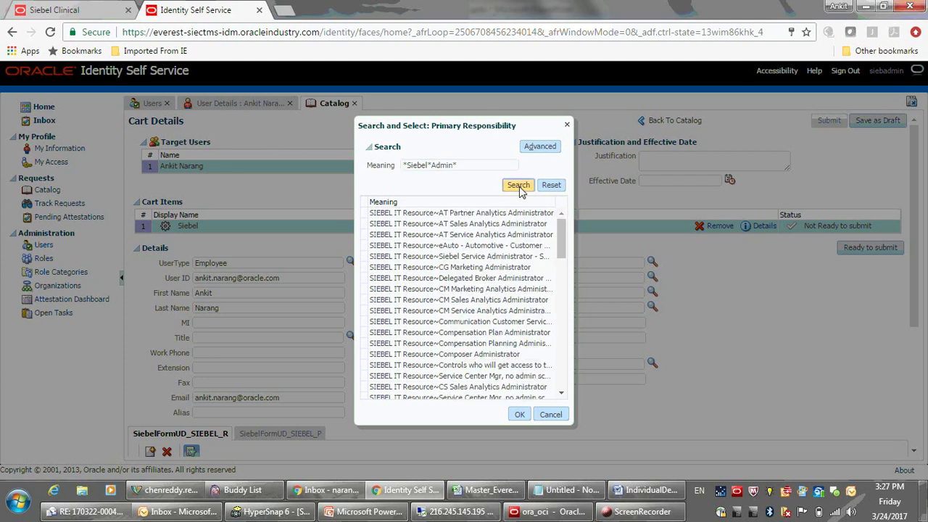
click(433, 167)
text(System*)
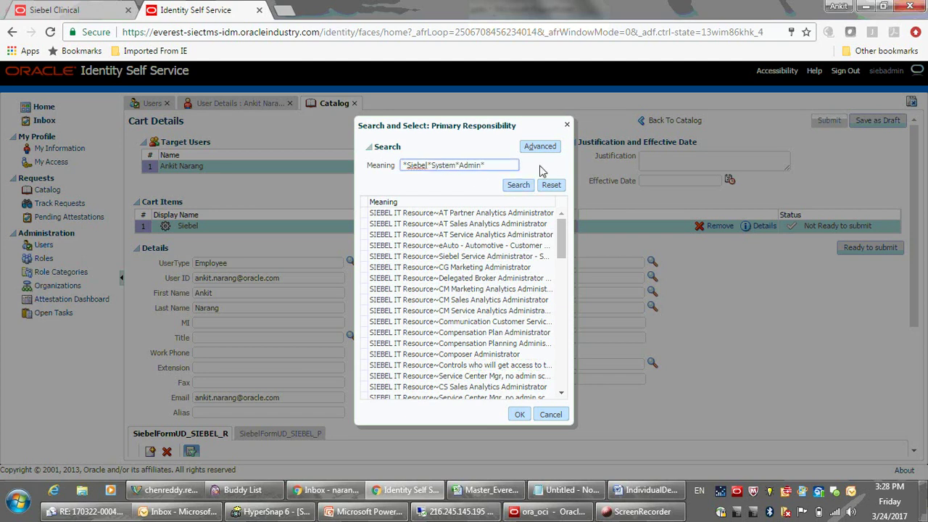
click(518, 186)
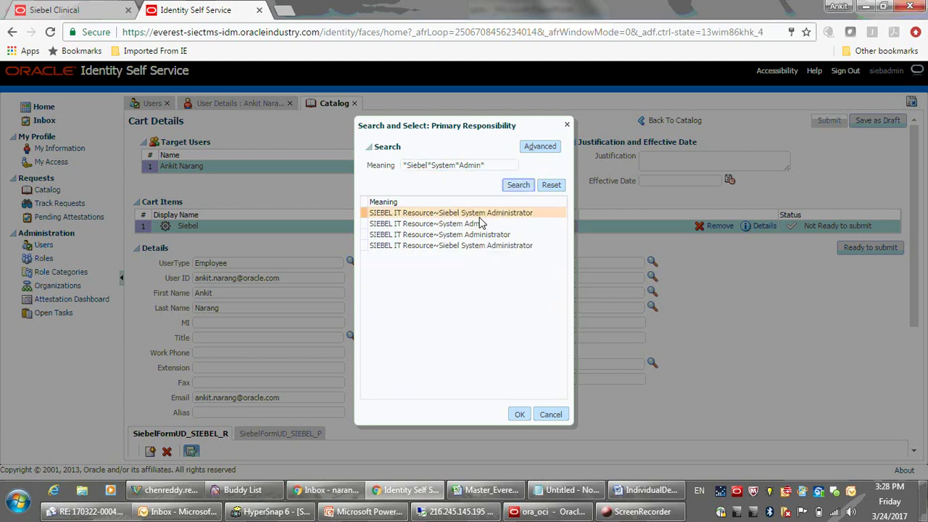
click(473, 215)
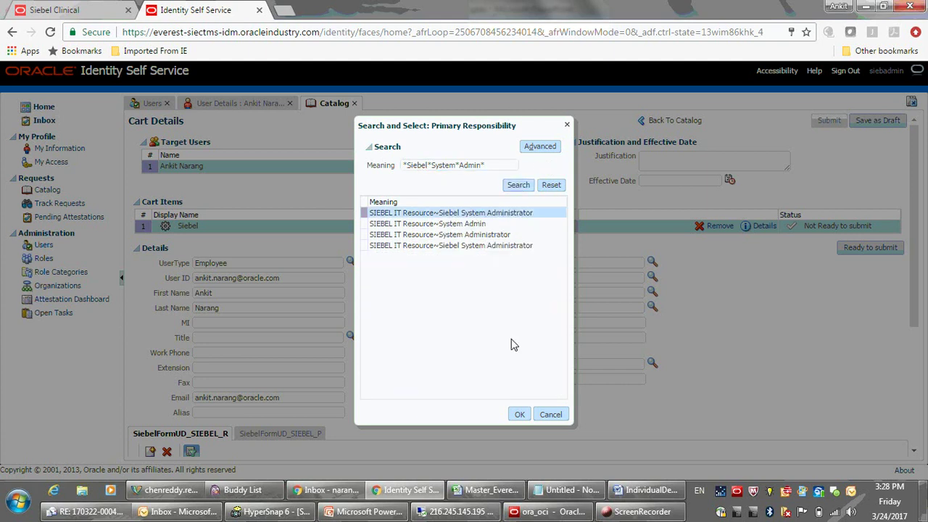
click(519, 415)
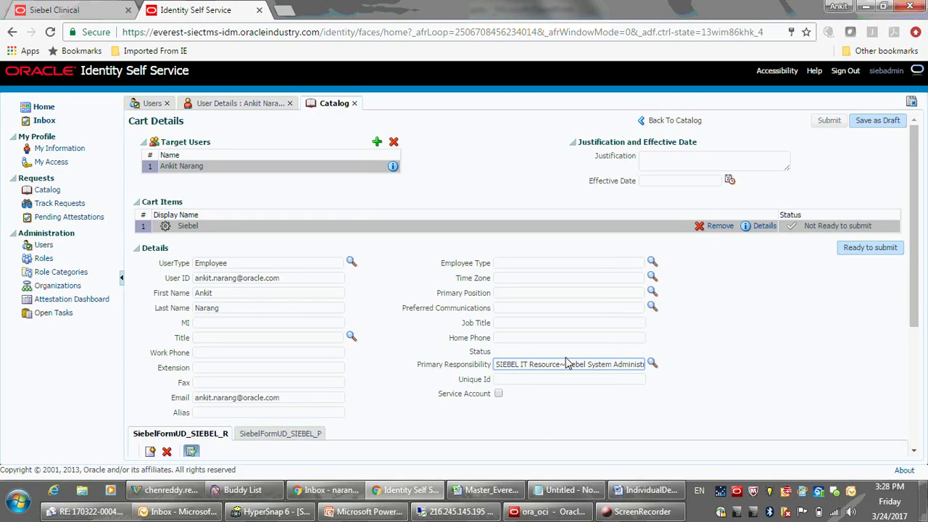
Choose the user's own SIEBEL IT Resource position as Primary Position, after checking it in Siebel Clinical.
click(652, 292)
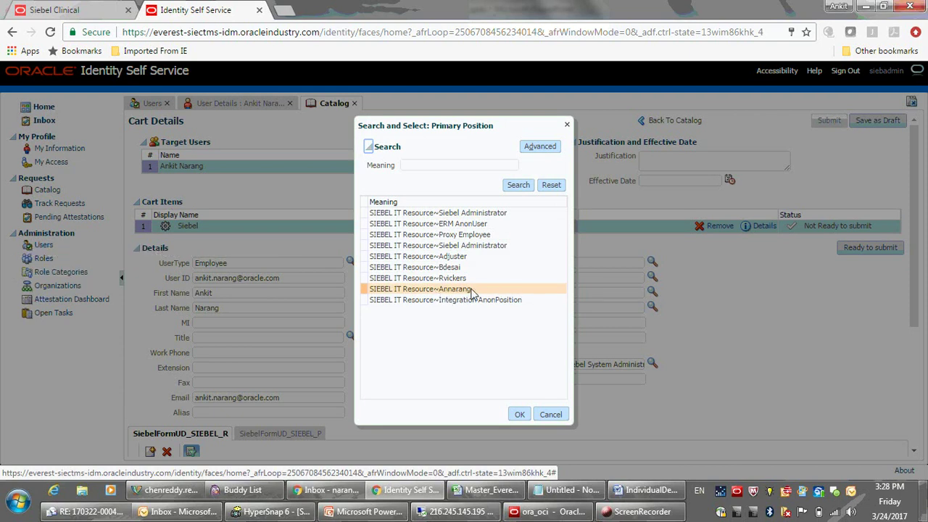
click(461, 293)
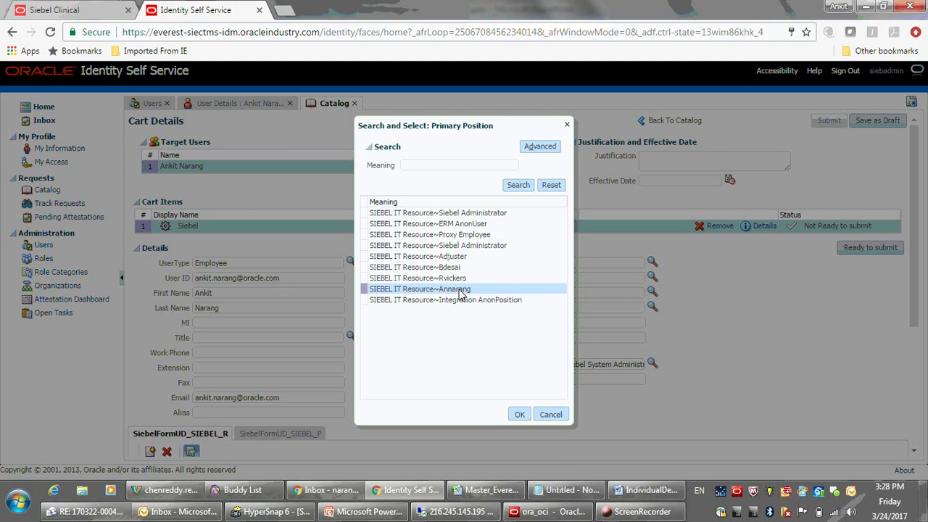
click(109, 11)
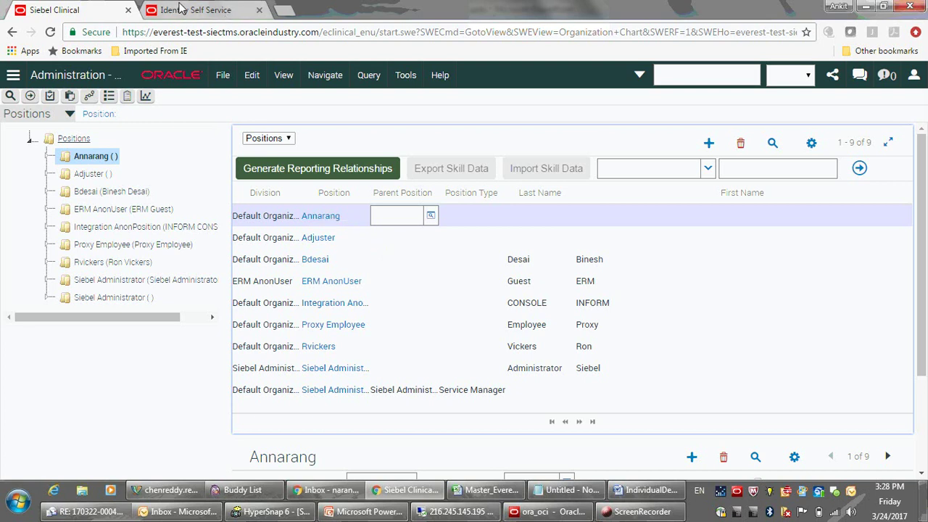
click(182, 9)
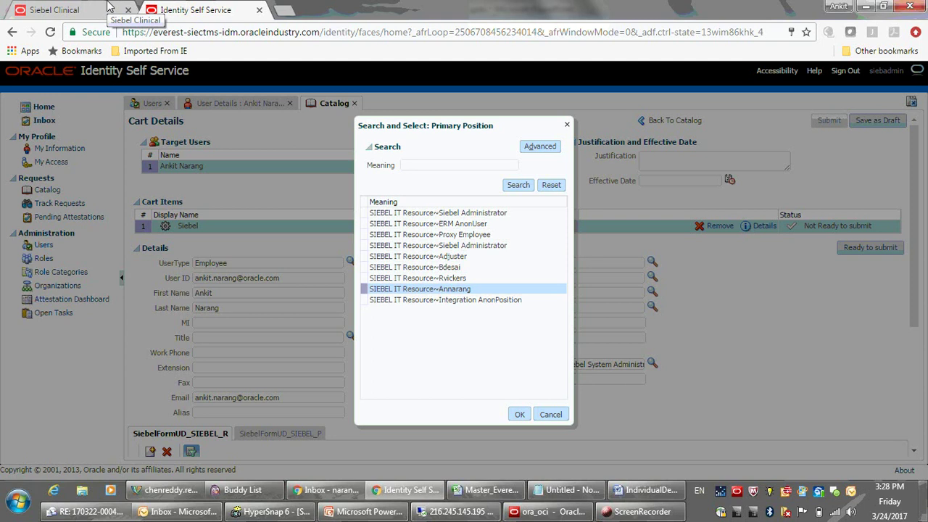
click(520, 415)
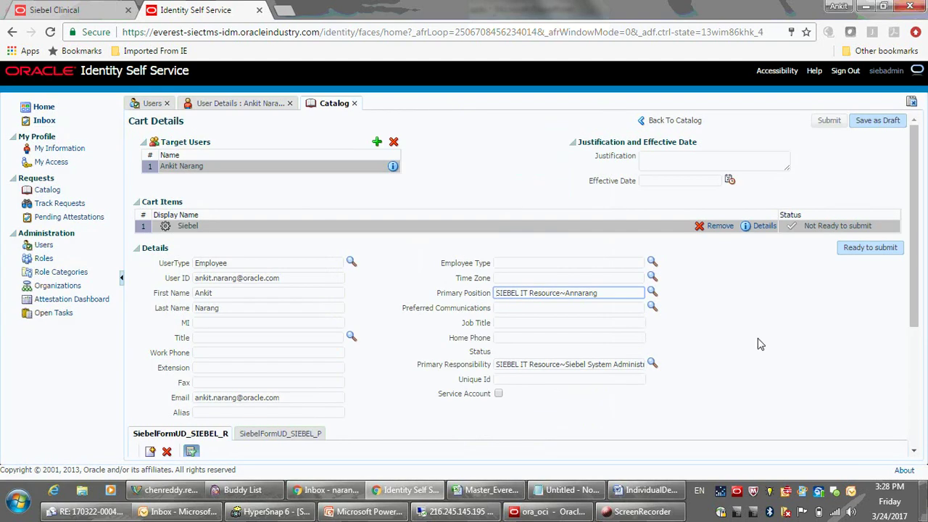
Mark the Siebel item ready, submit it, and check the 'Successfully Completed the operation.' message.
drag(915, 205, 906, 221)
scroll(906, 221, up, 1)
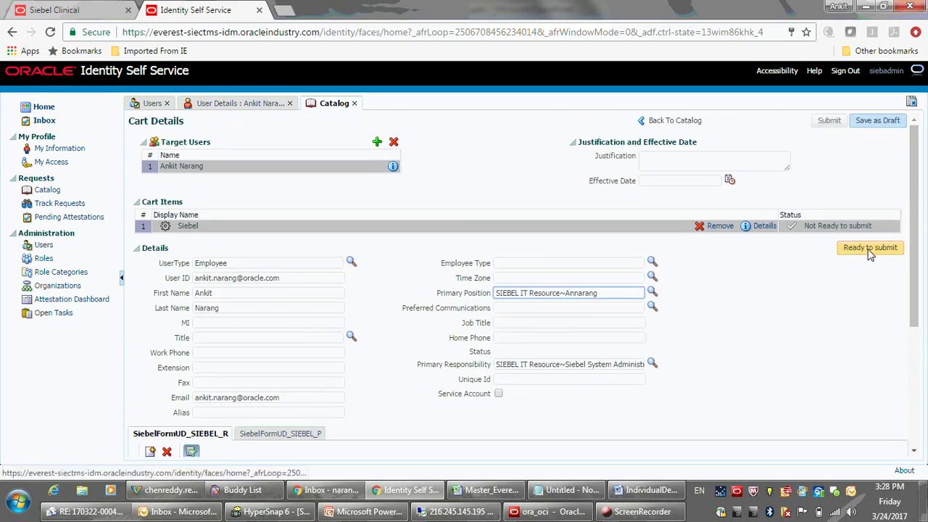
click(870, 252)
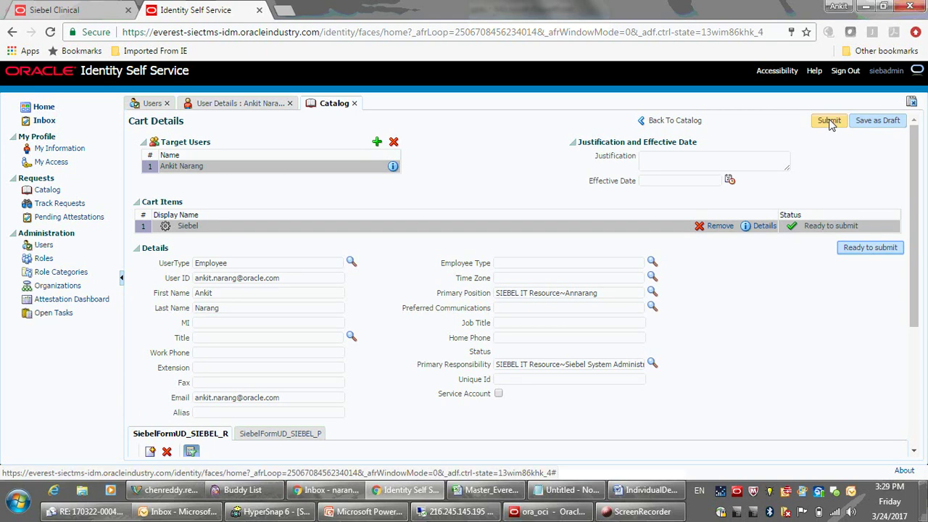
click(830, 121)
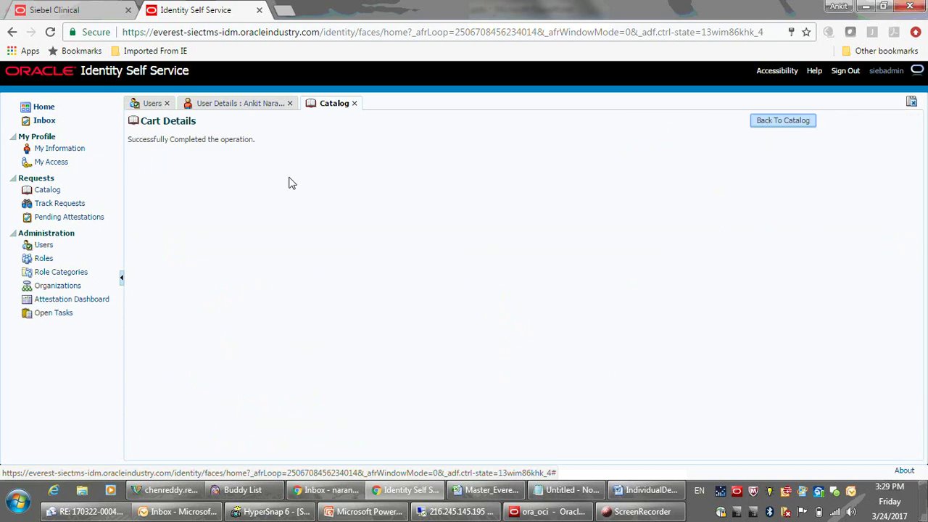
drag(129, 143, 263, 140)
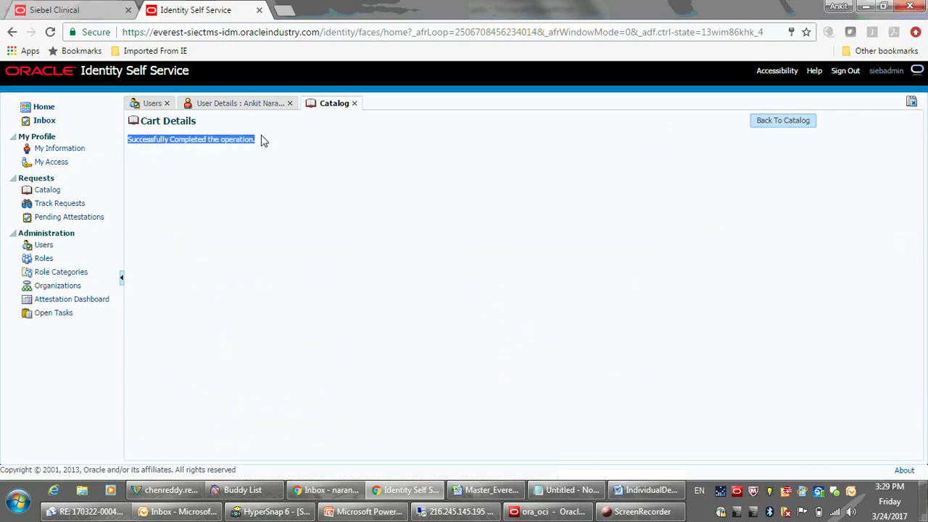
click(269, 151)
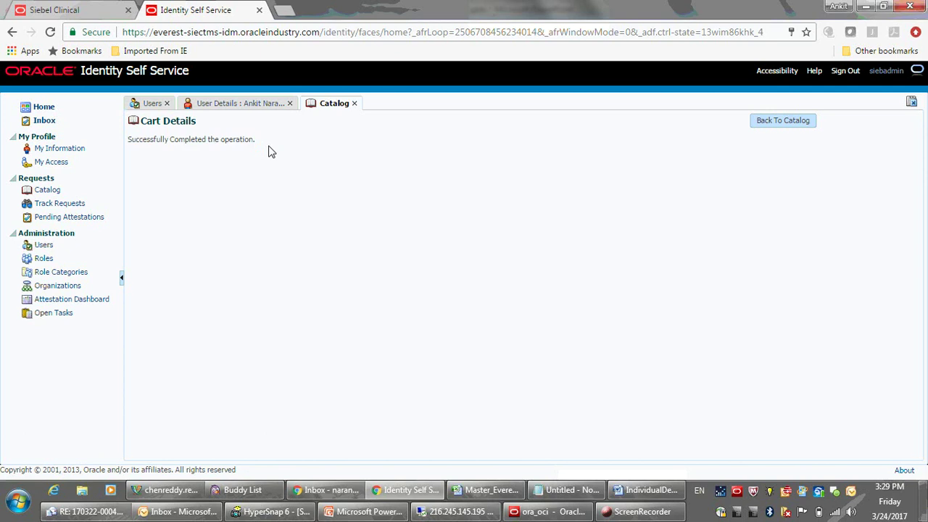
Refresh the user's Accounts list to show the Siebel account as Provisioned.
click(235, 105)
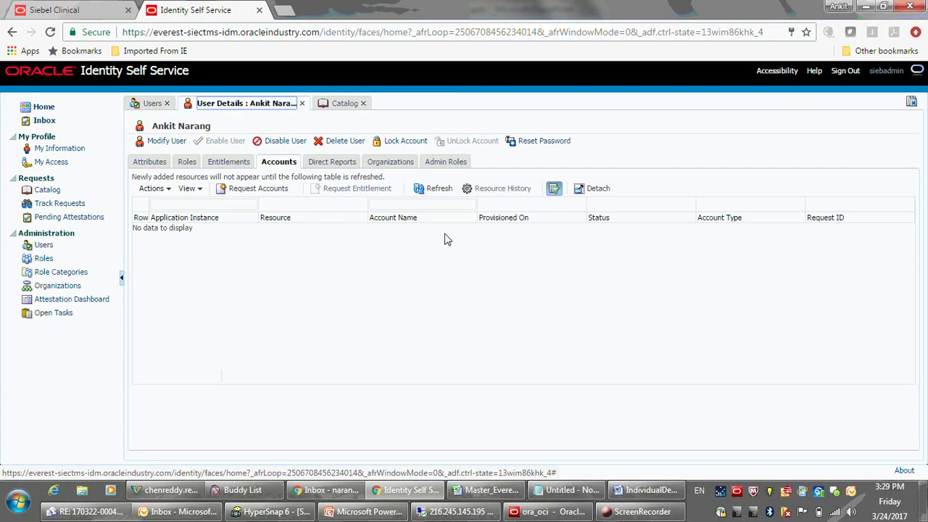
click(433, 195)
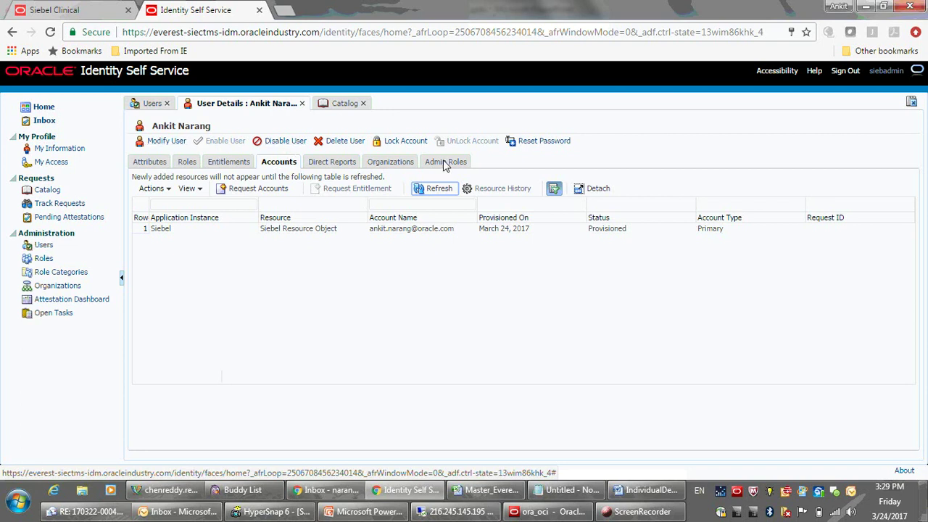
Reset the user's password with an auto-generated one e-mailed to the user.
click(545, 142)
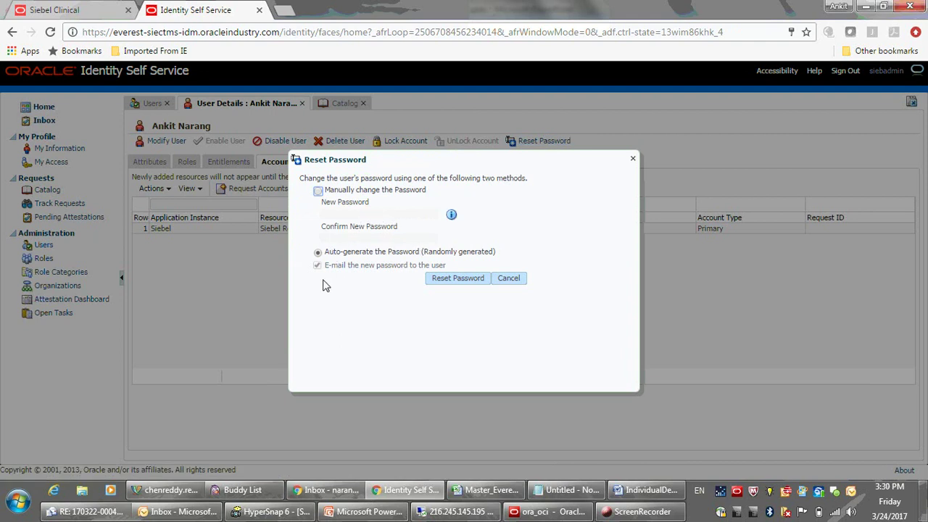
click(457, 281)
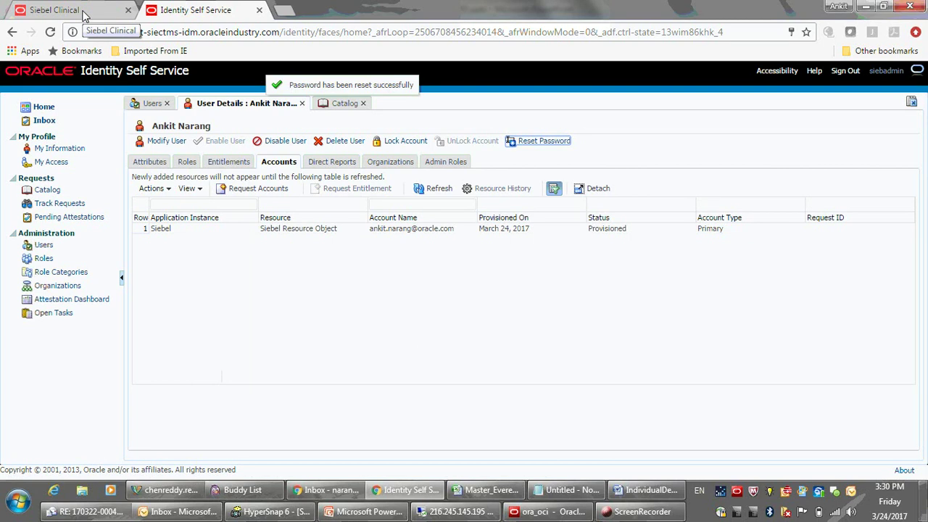
In Siebel Clinical, display the site map of all screens and dismiss the news notification.
click(83, 14)
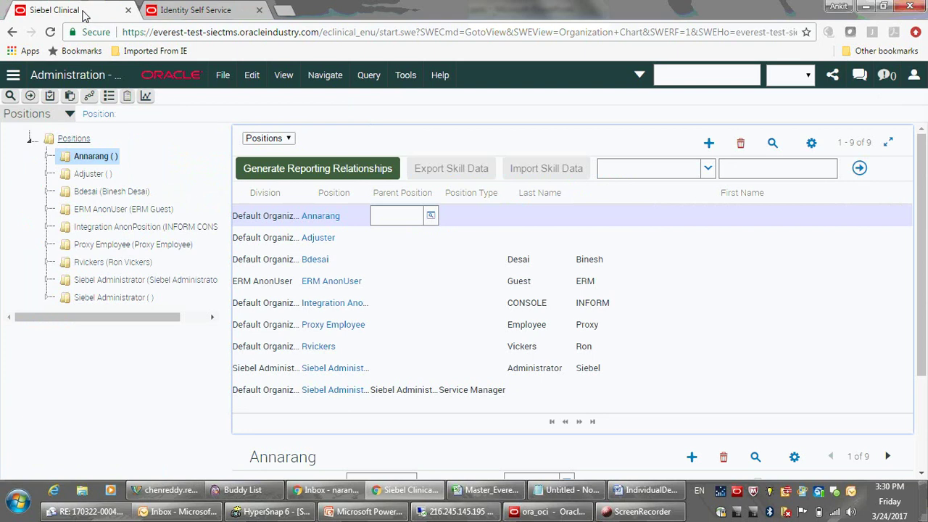
click(89, 97)
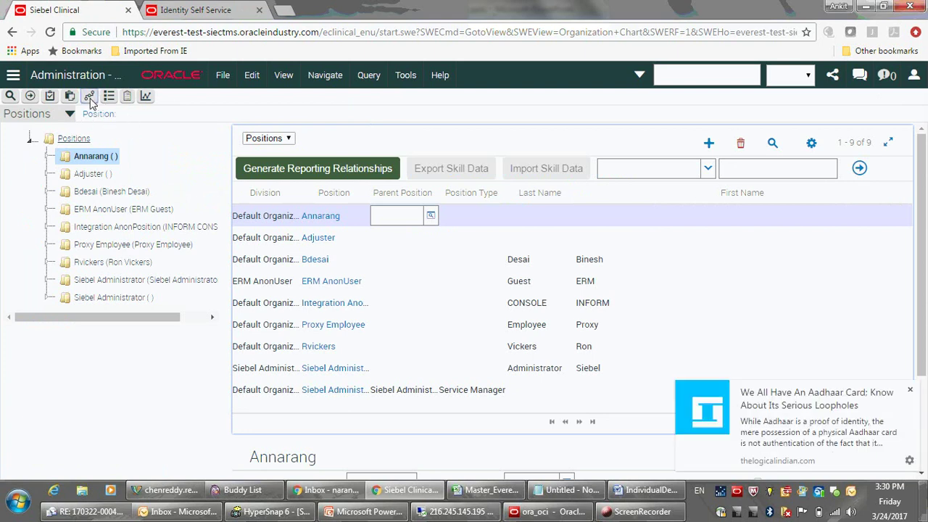
click(913, 391)
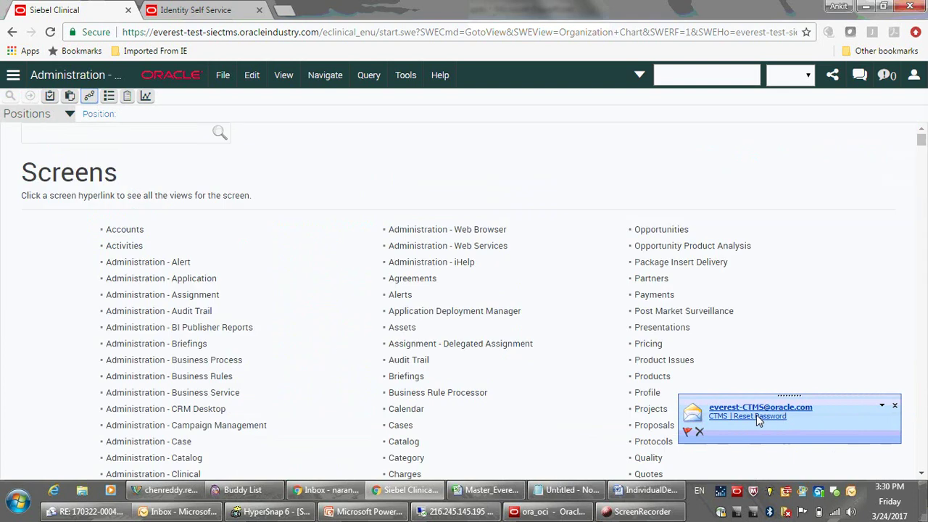
click(785, 419)
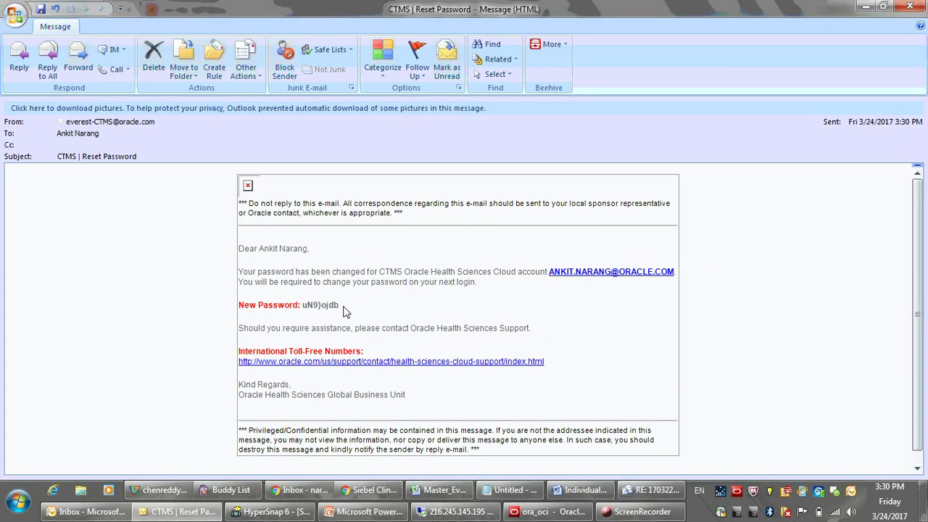
drag(338, 305, 303, 306)
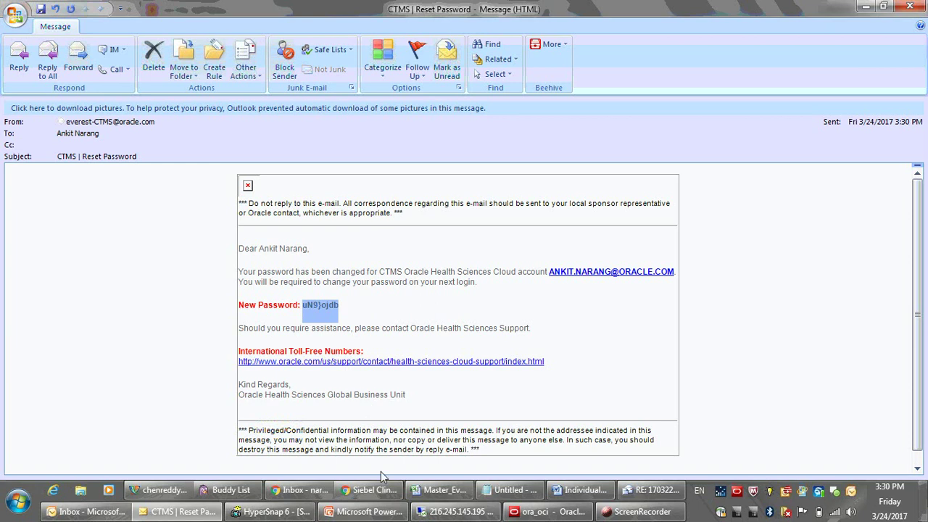
click(374, 490)
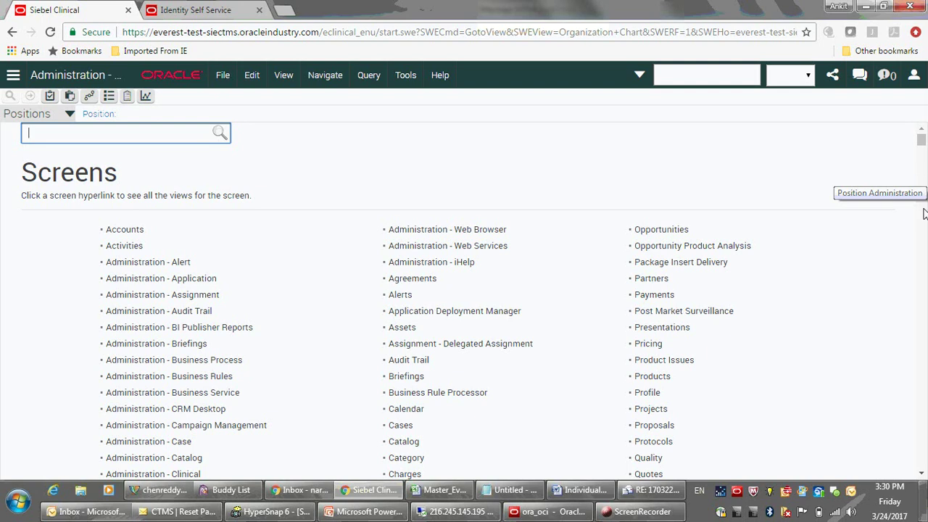
Open the Employees list under Administration - User from the site map.
scroll(923, 214, down, 4)
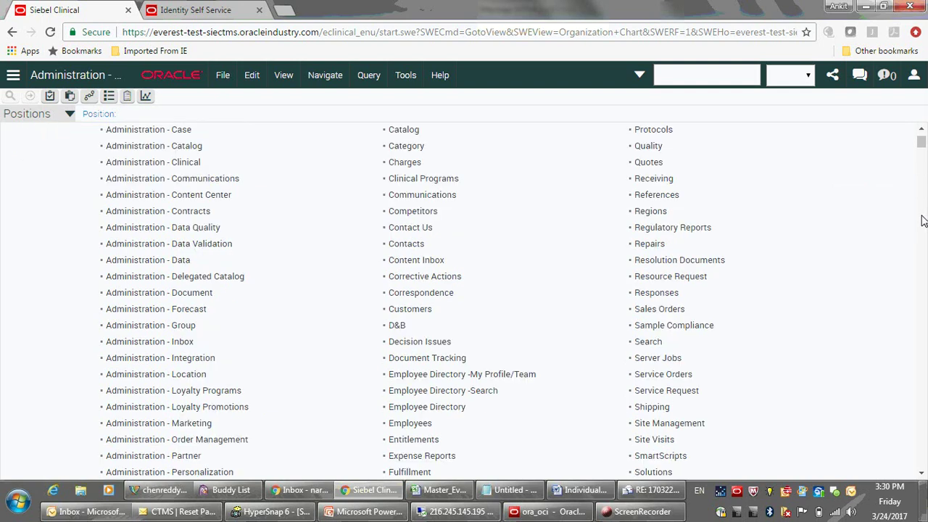
scroll(924, 218, down, 4)
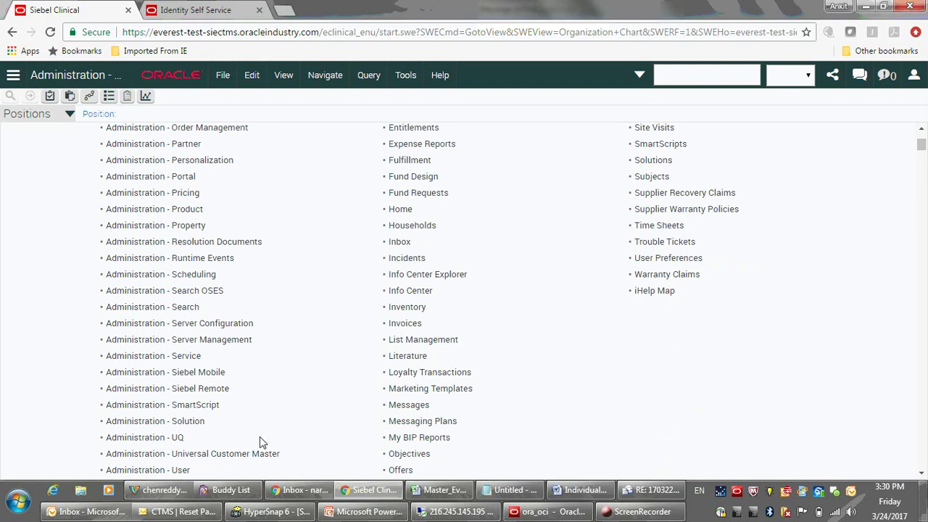
click(180, 470)
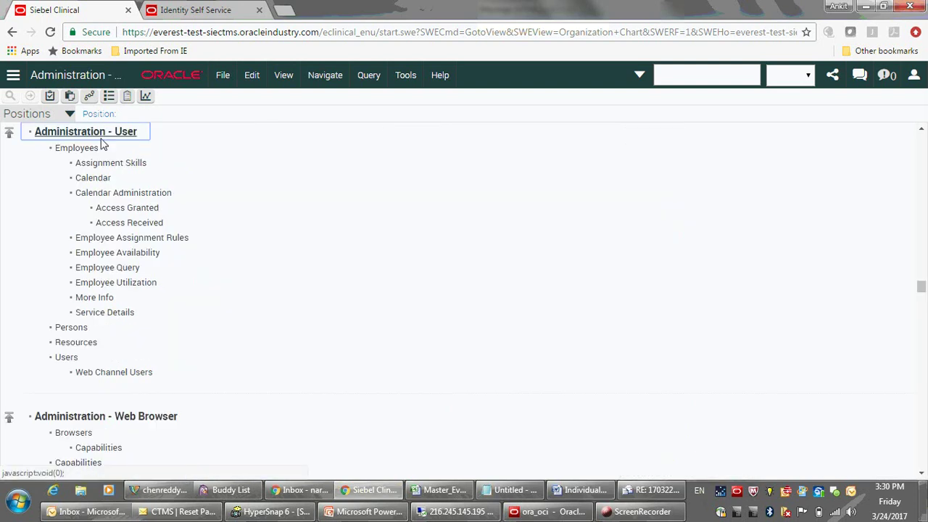
click(68, 149)
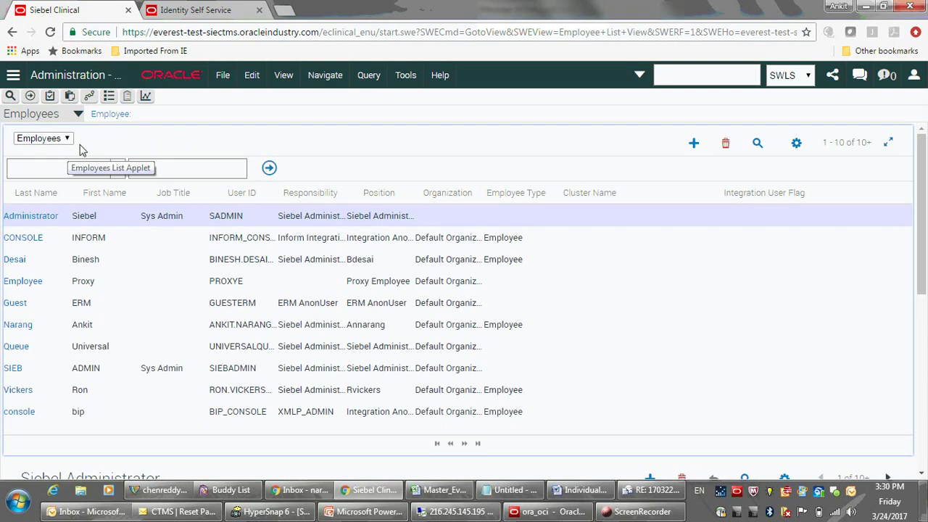
Inspect the new user's User ID, Position and First Name, then return to Identity Self Service.
click(234, 330)
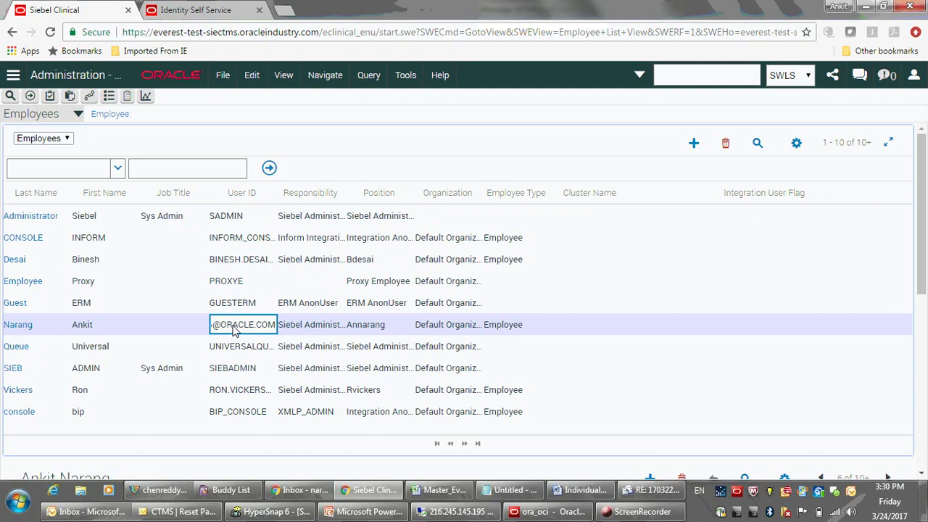
click(371, 328)
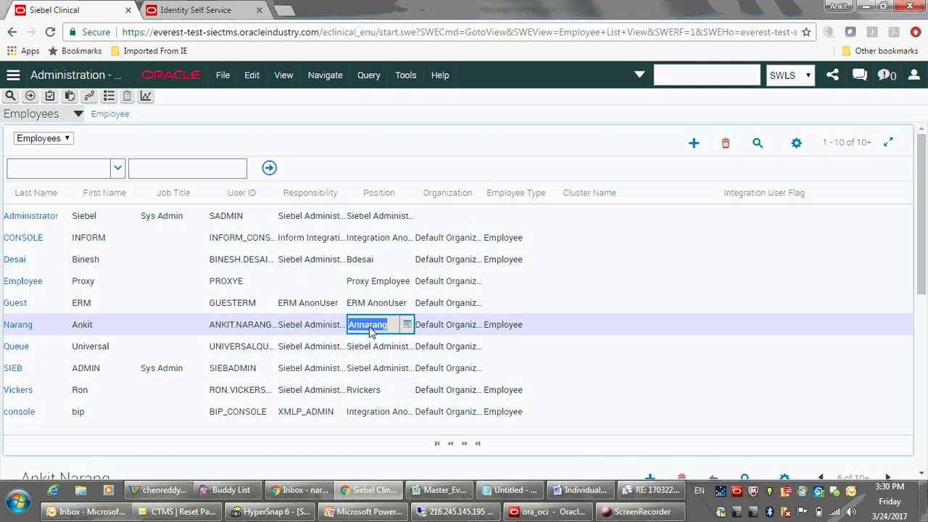
click(266, 330)
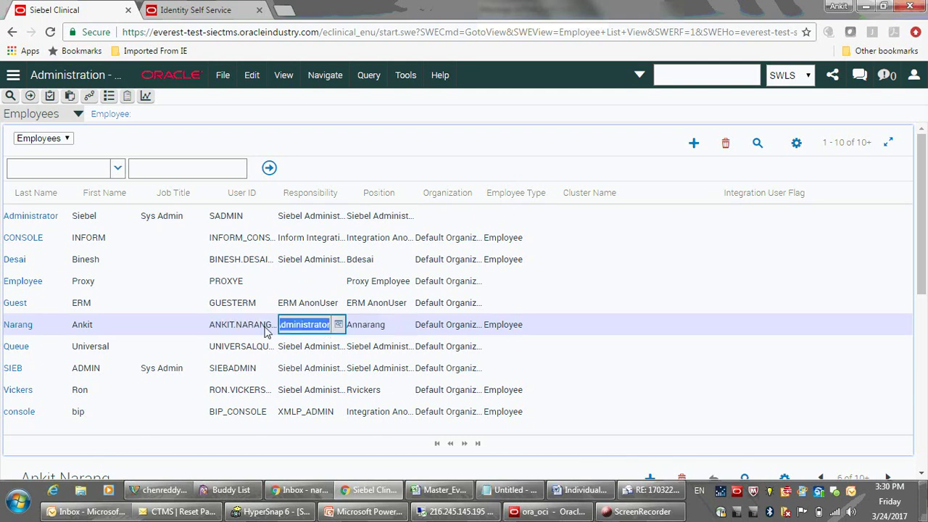
click(85, 330)
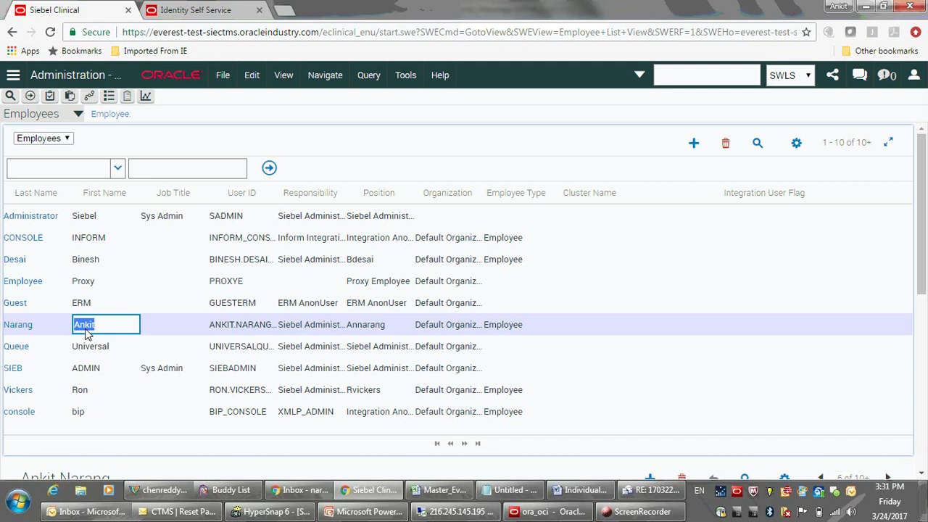
click(194, 11)
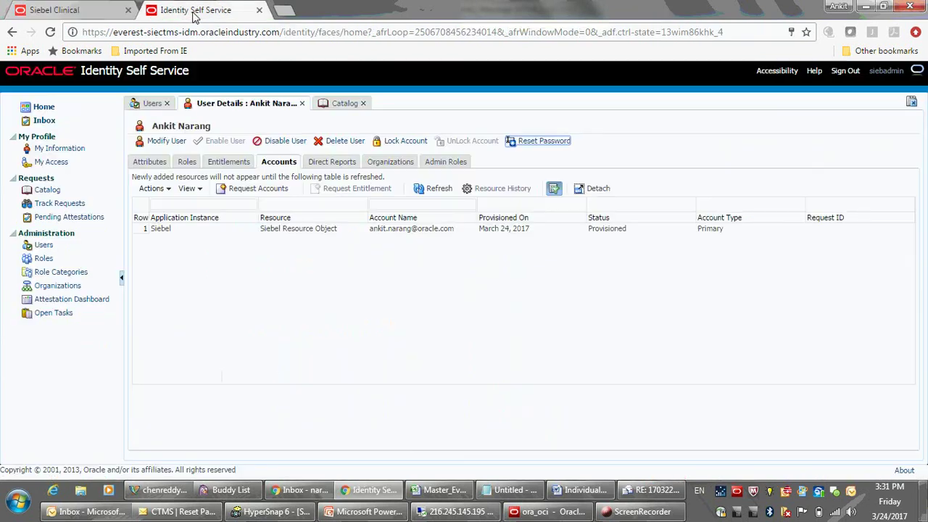
Sign the admin out of Identity Self Service and Siebel Clinical.
click(846, 71)
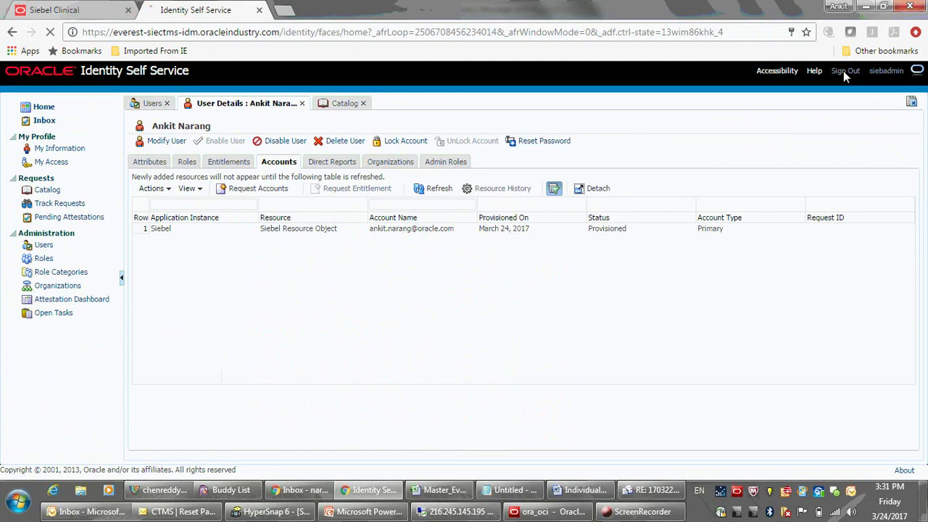
click(65, 8)
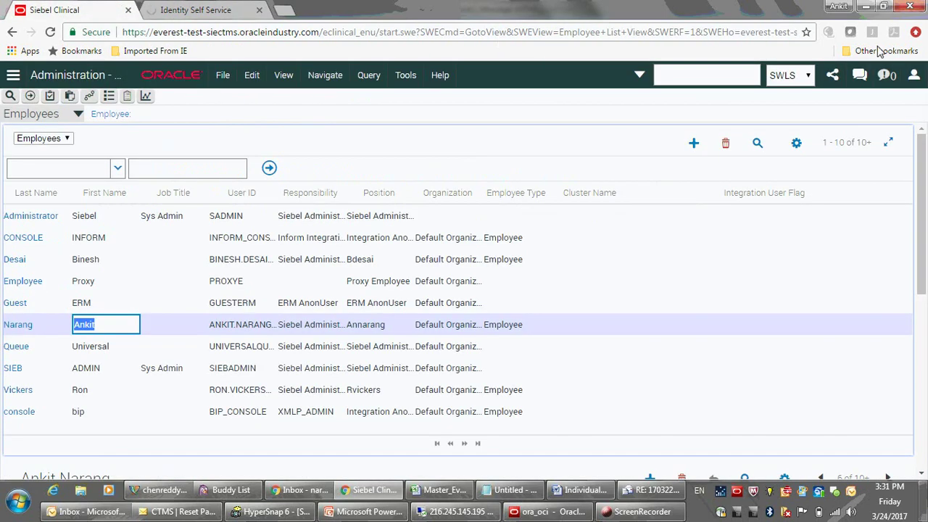
click(914, 77)
click(888, 187)
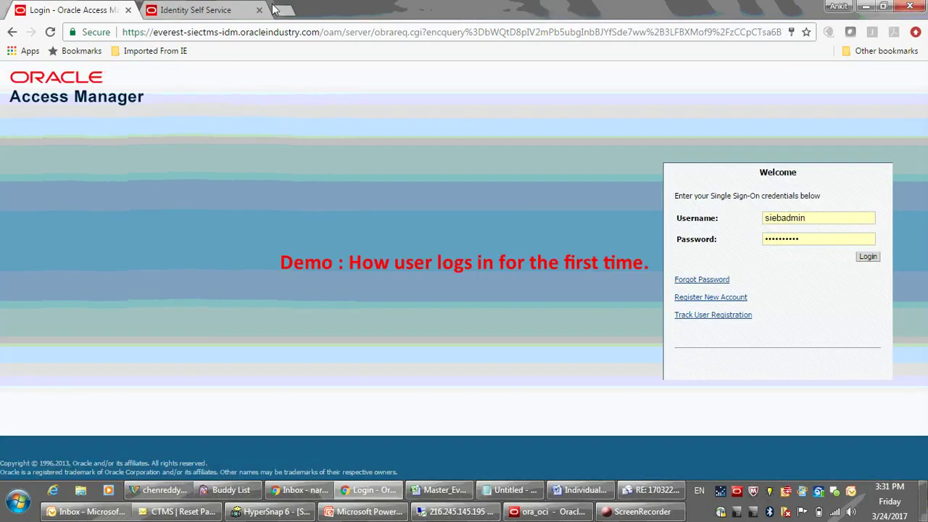
click(259, 9)
Log in on the OAM page with the new user's e-mail username and temporary password.
click(790, 220)
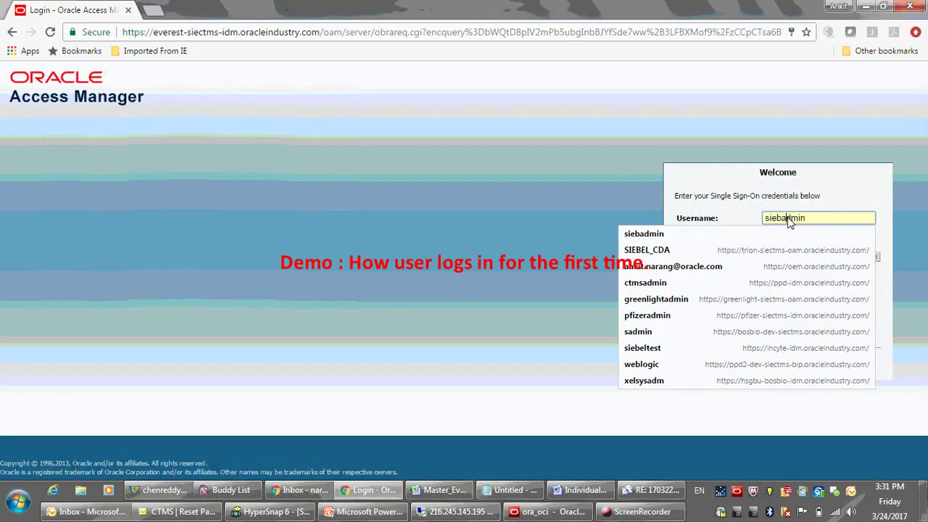
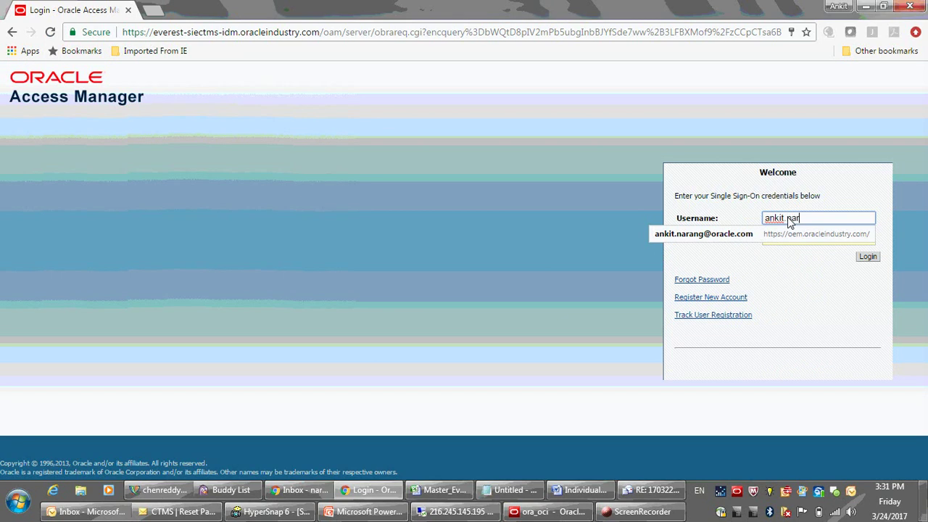
text(.com)
key(Tab)
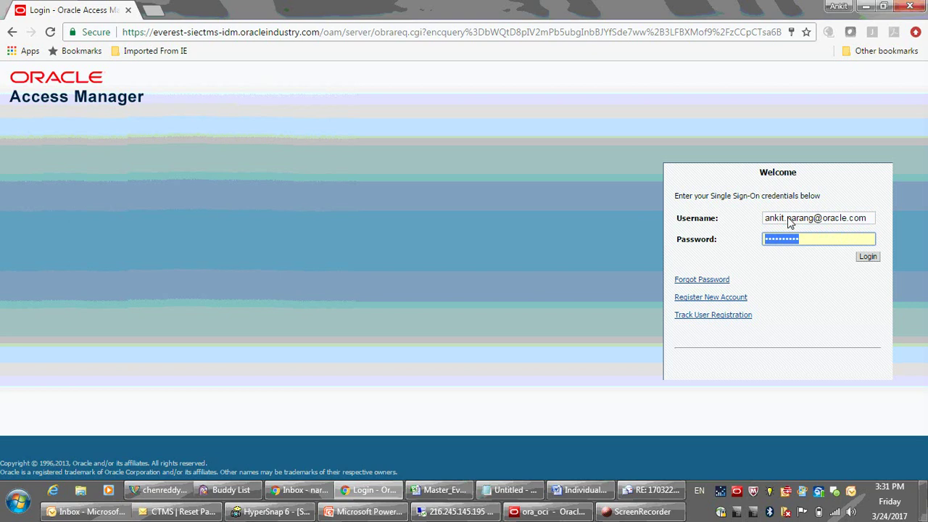
key(ctrl+v)
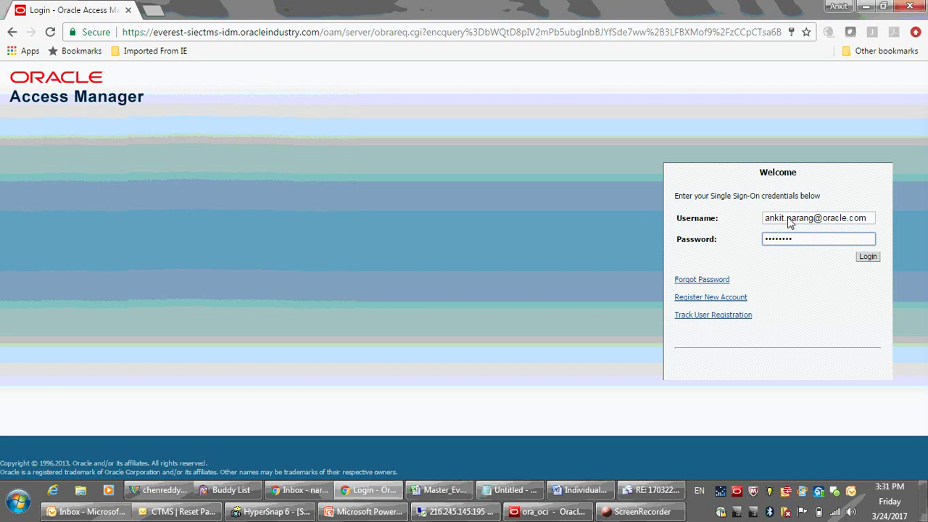
click(868, 258)
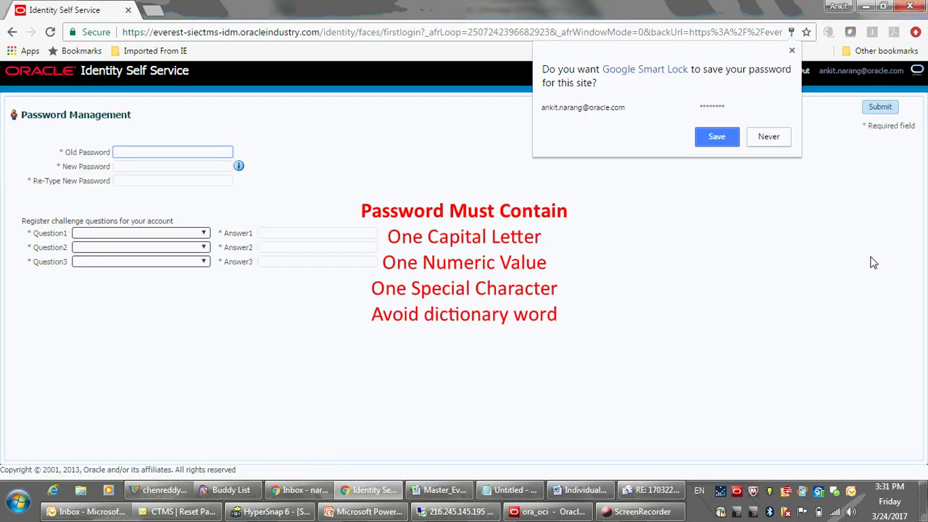
Enter the old temporary password and the new password twice.
click(770, 138)
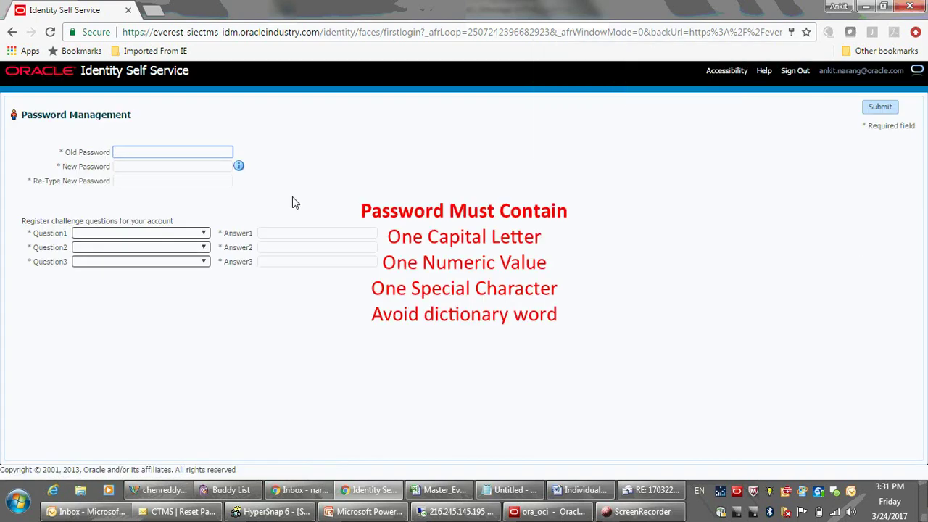
click(144, 153)
key(ctrl+v)
click(128, 168)
text(********)
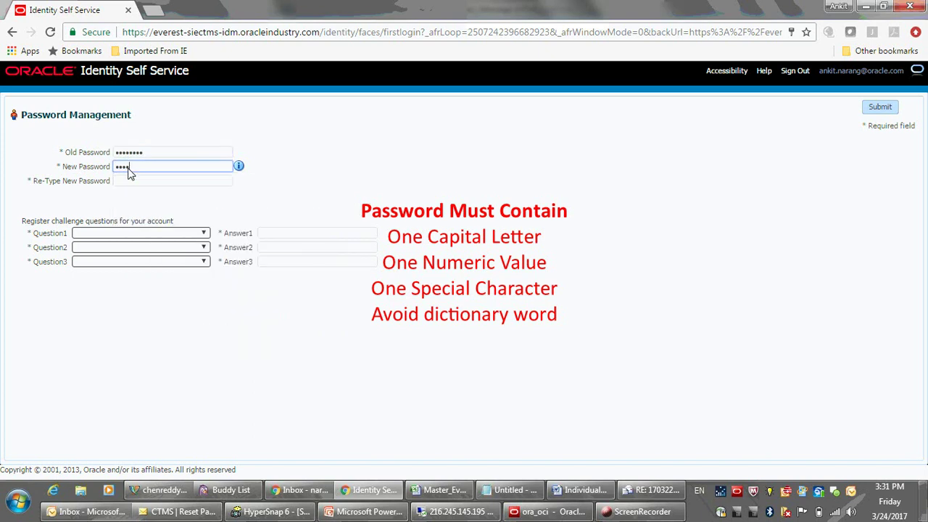
text(**)
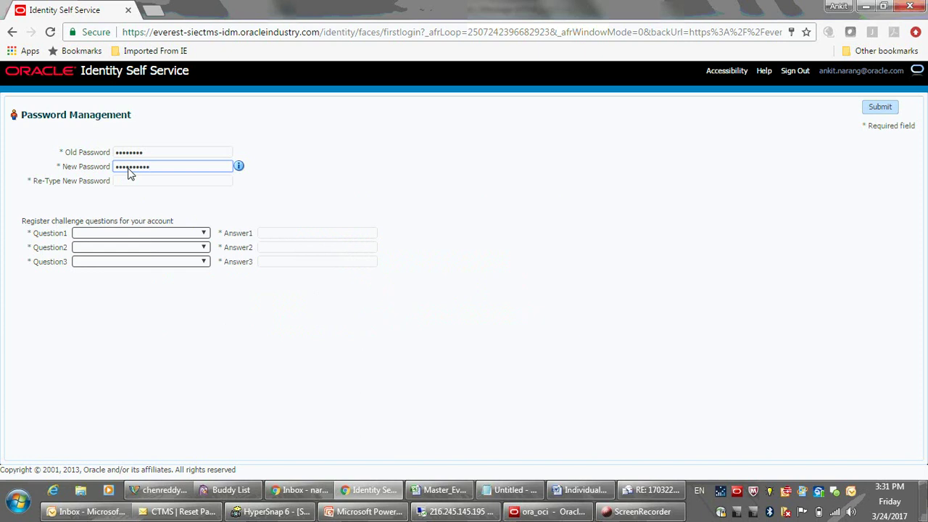
key(Tab)
key(Tab)
text(*)
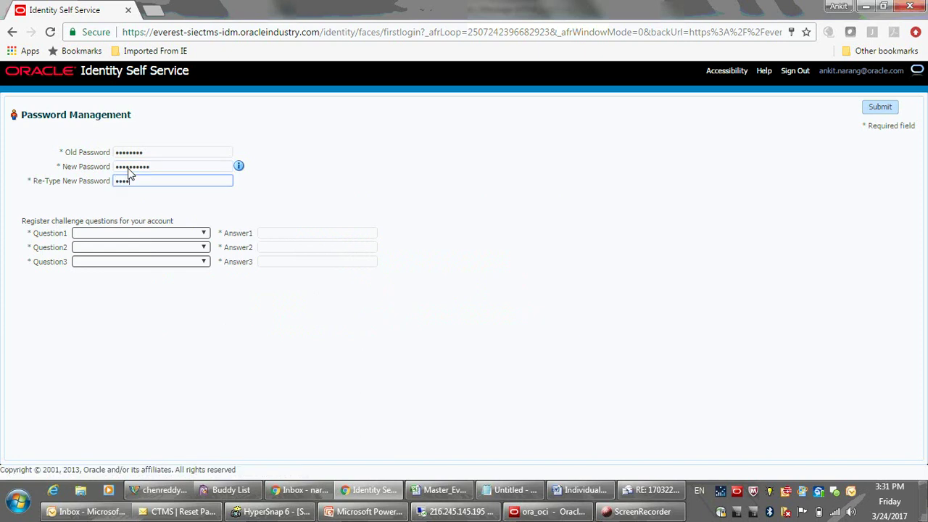
text(*********)
Answer the mother's maiden name, city of birth and favorite color security questions.
click(194, 234)
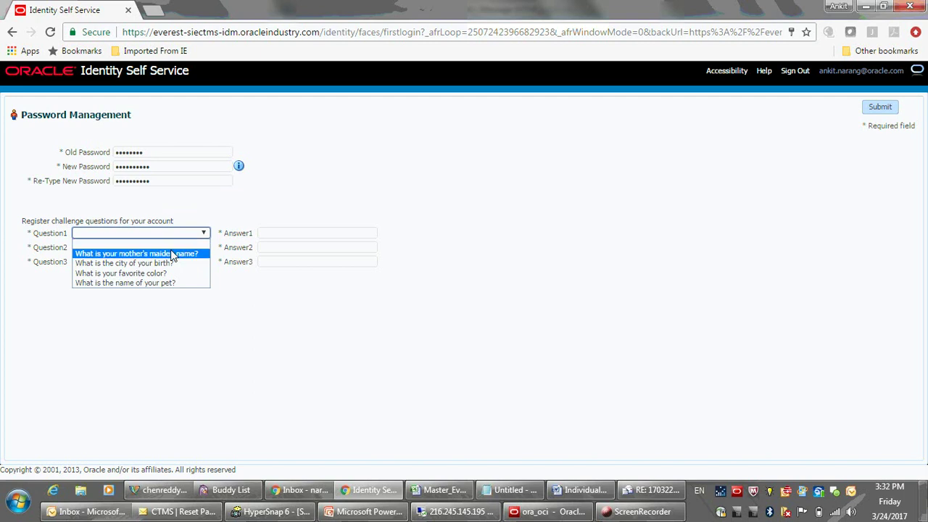
click(166, 255)
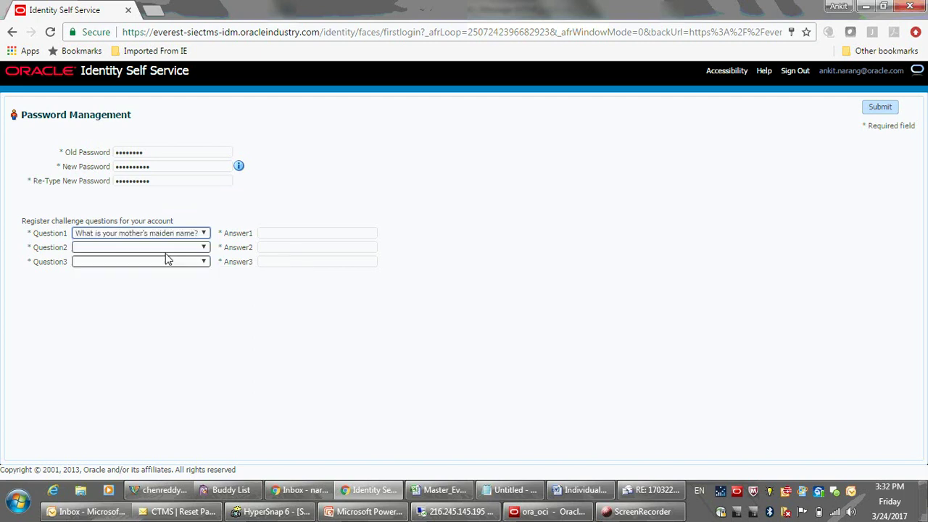
click(279, 235)
text(blue)
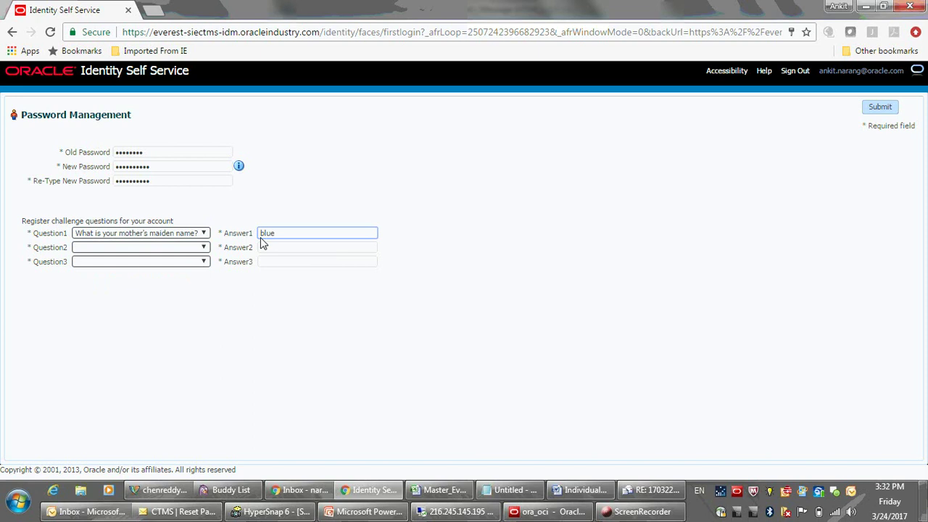
click(168, 247)
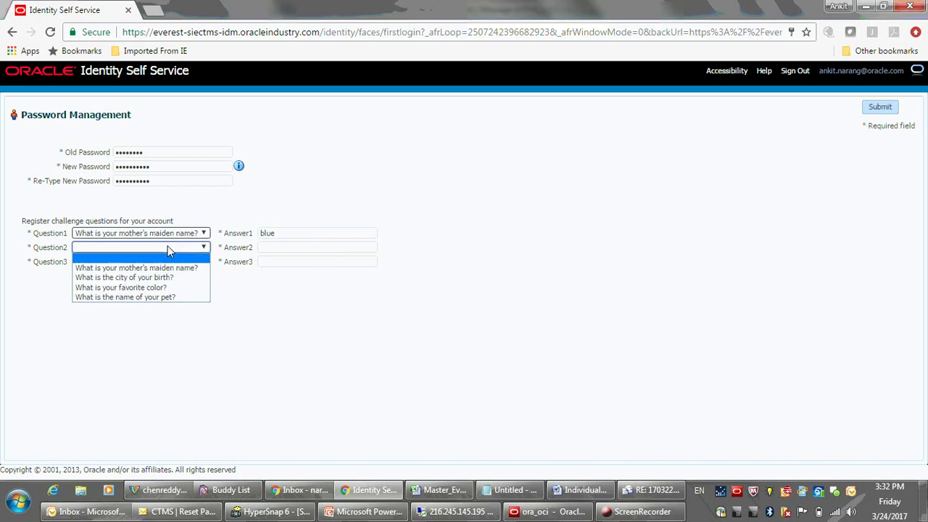
click(122, 282)
click(271, 248)
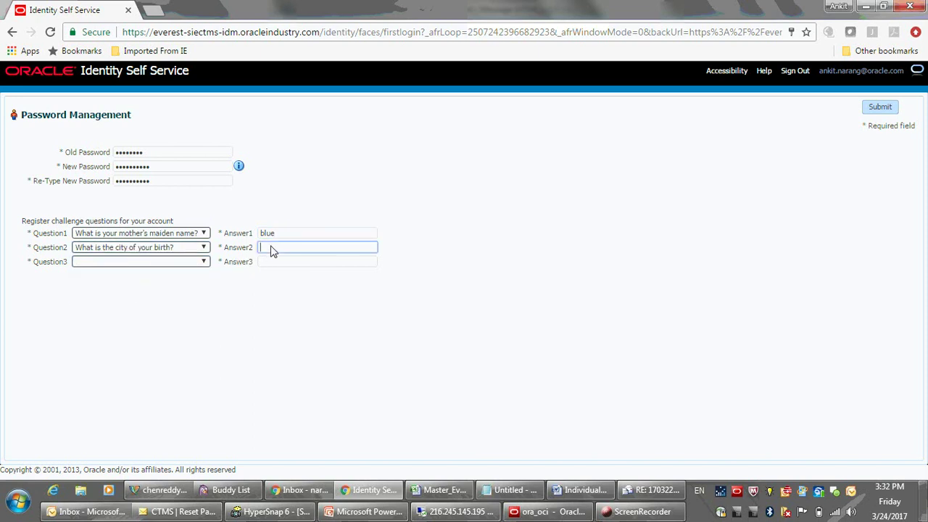
text(red)
click(144, 261)
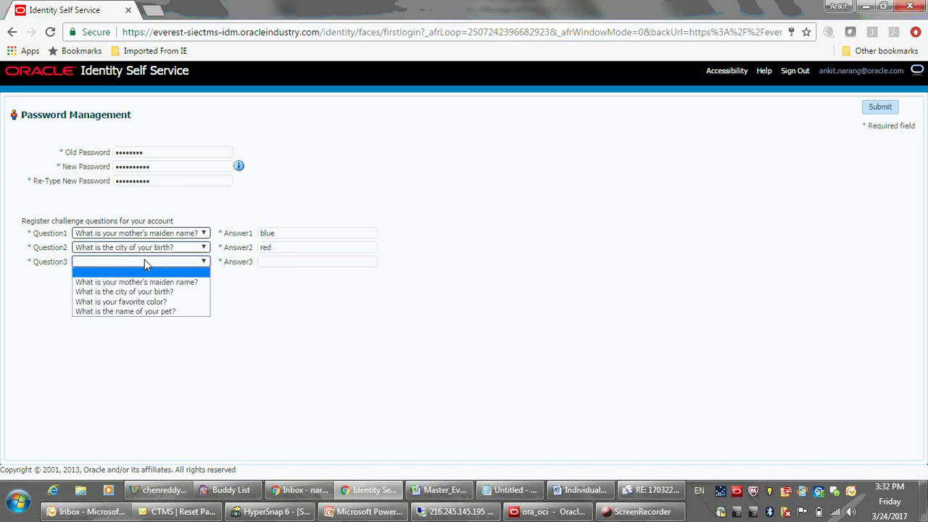
click(121, 302)
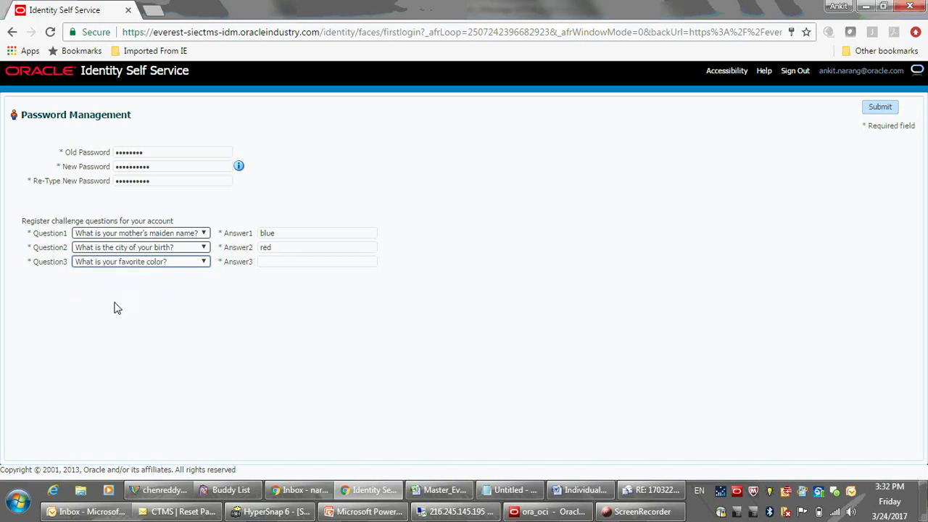
click(302, 268)
text(black)
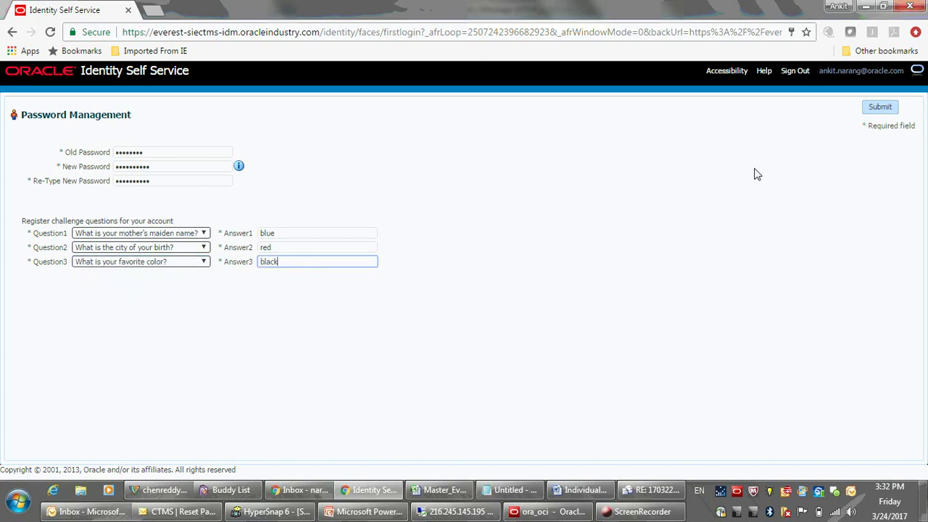
Submit the first-login form and browse the Siebel Clinical Screens list.
click(883, 108)
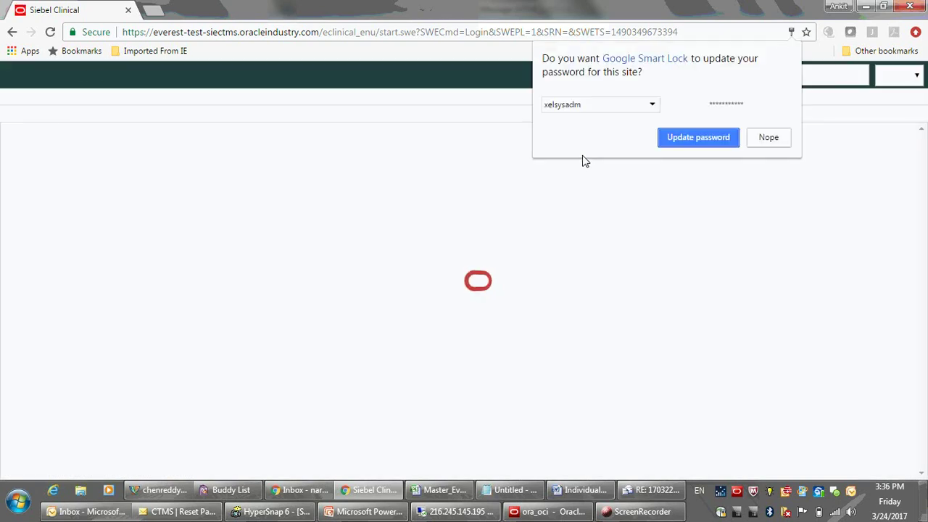
click(770, 140)
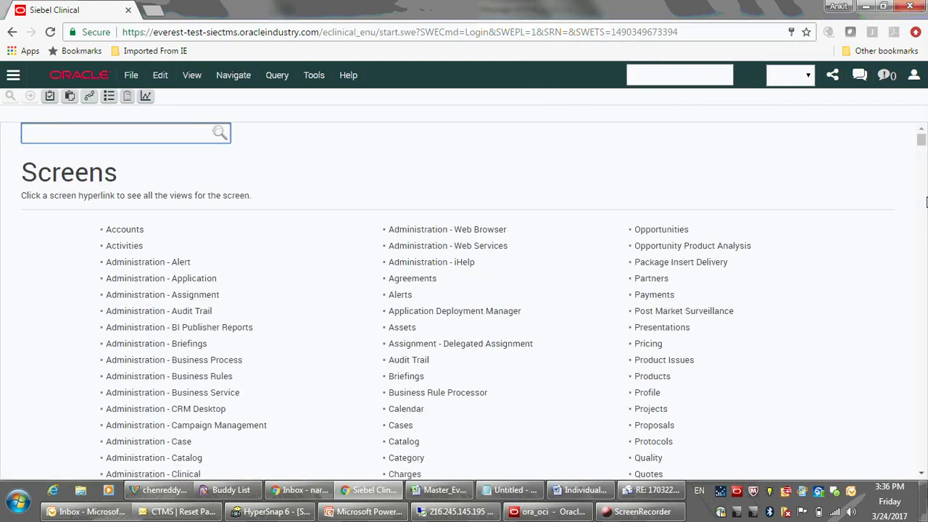
scroll(923, 198, down, 20)
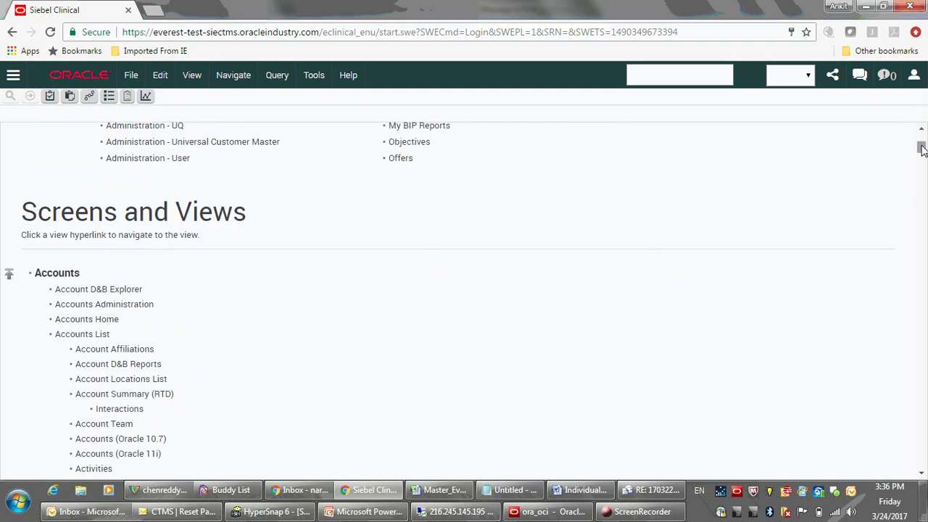
mouse_move(920, 149)
mouse_down()
mouse_move(921, 130)
mouse_move(922, 138)
mouse_up()
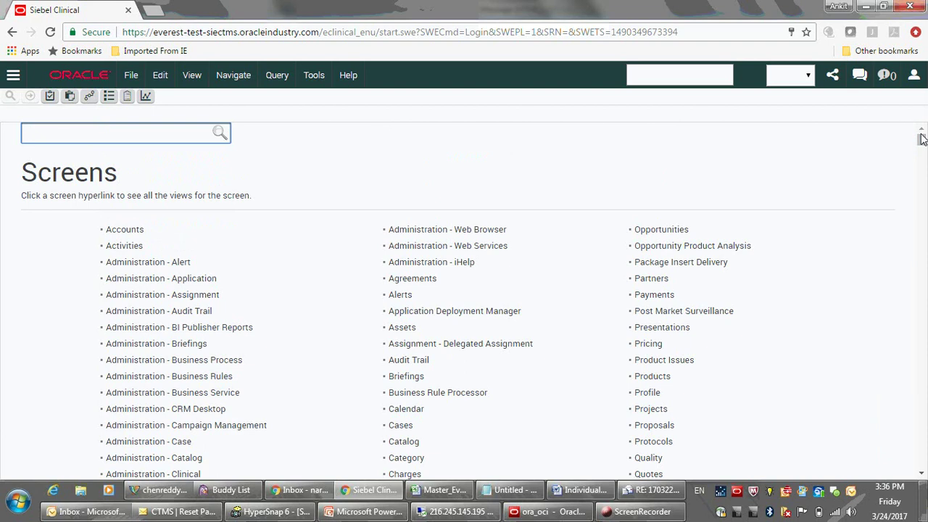
click(920, 178)
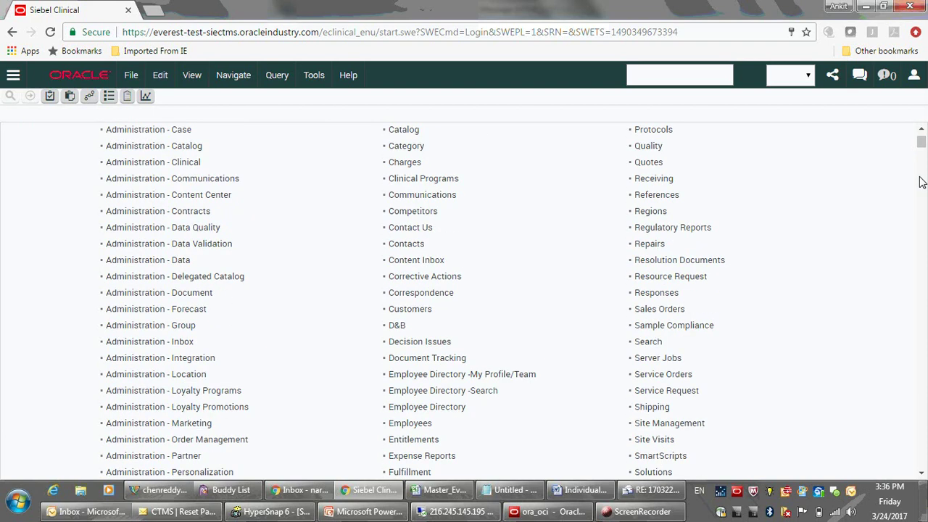
drag(921, 144, 922, 138)
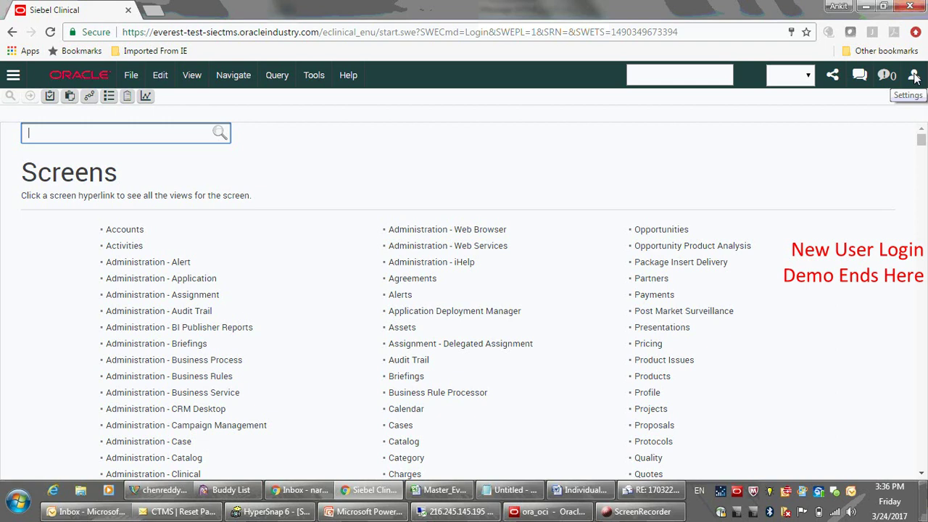
Log the new user out of Siebel Clinical and return to PowerPoint.
click(914, 78)
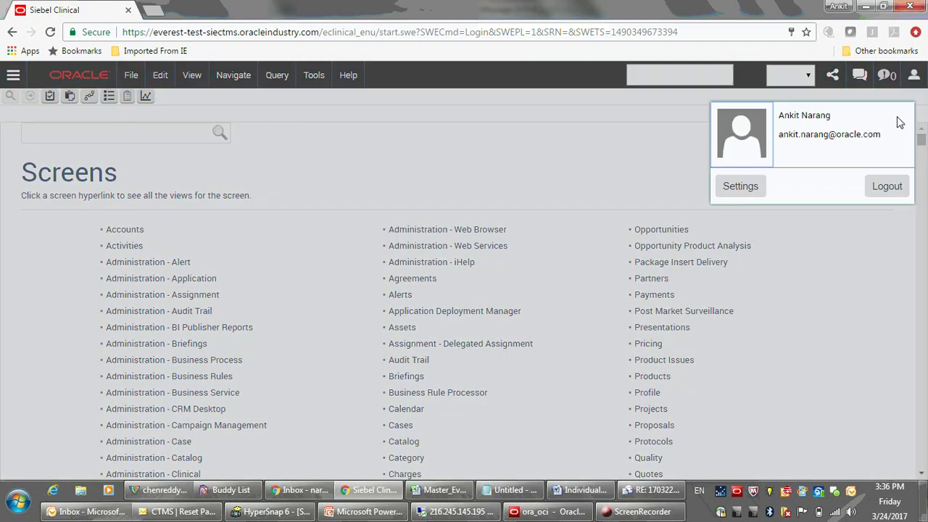
click(893, 194)
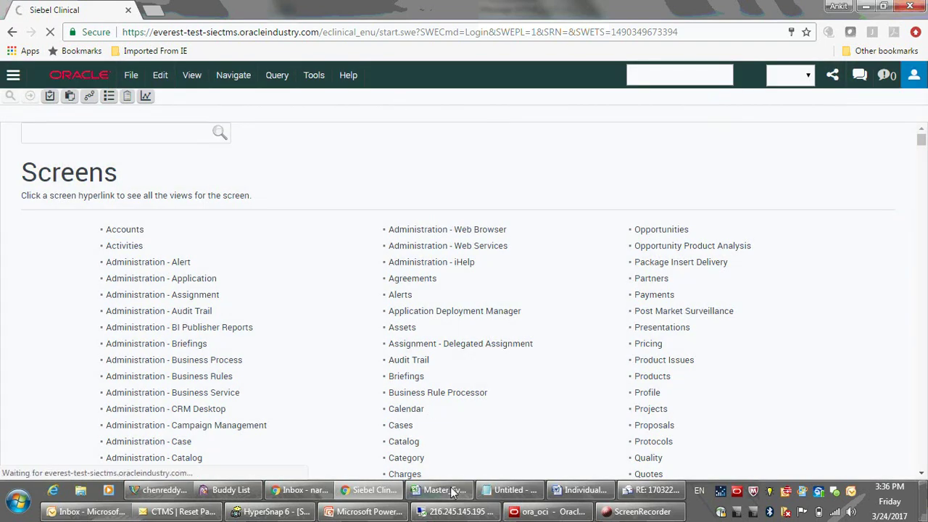
click(366, 511)
Present slides from Create a User through the Siebel account request slide.
click(784, 472)
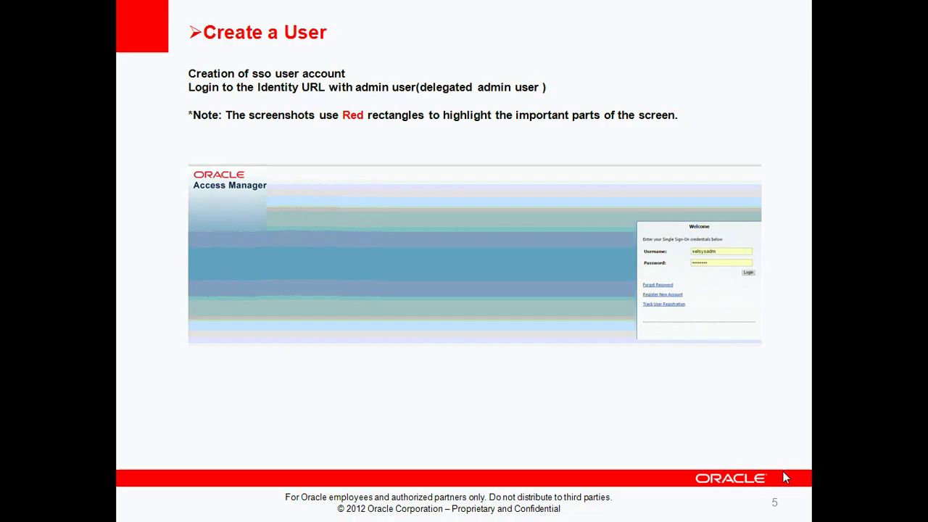
click(783, 471)
click(783, 472)
click(784, 471)
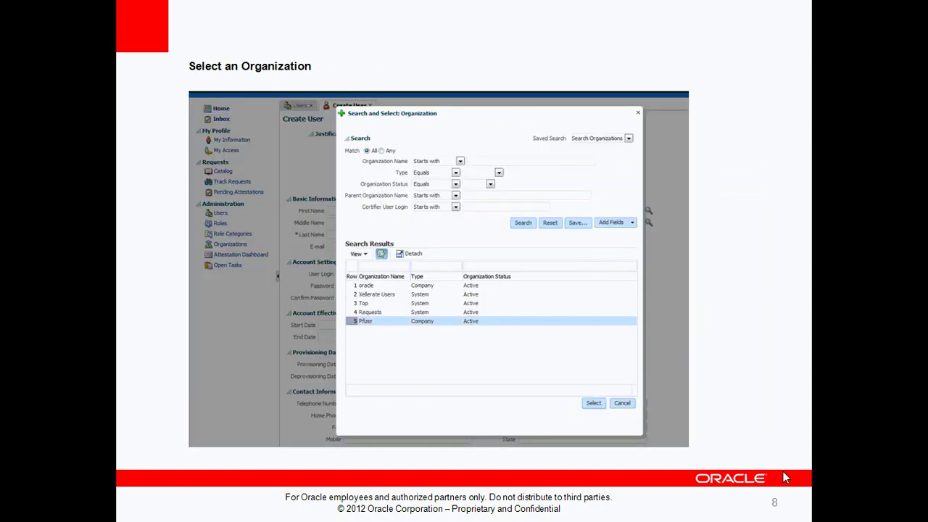
key(Left)
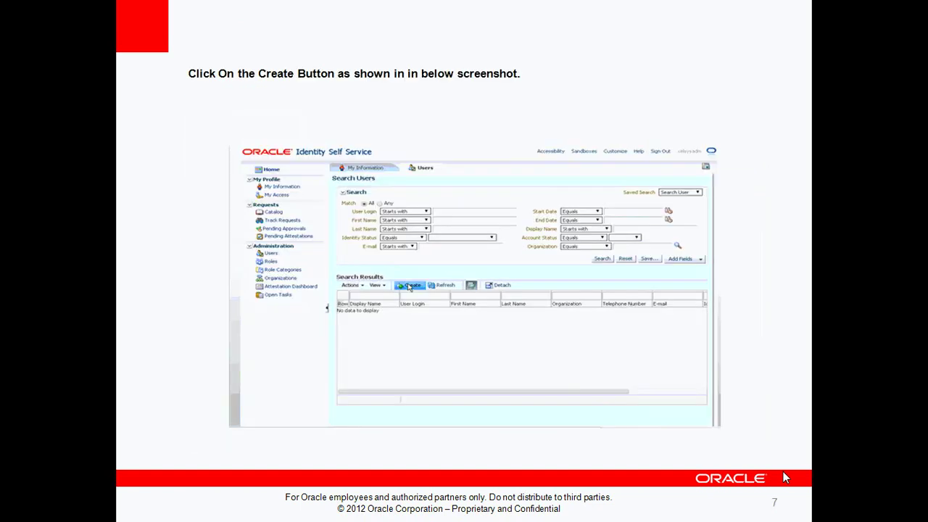
click(783, 471)
click(783, 471)
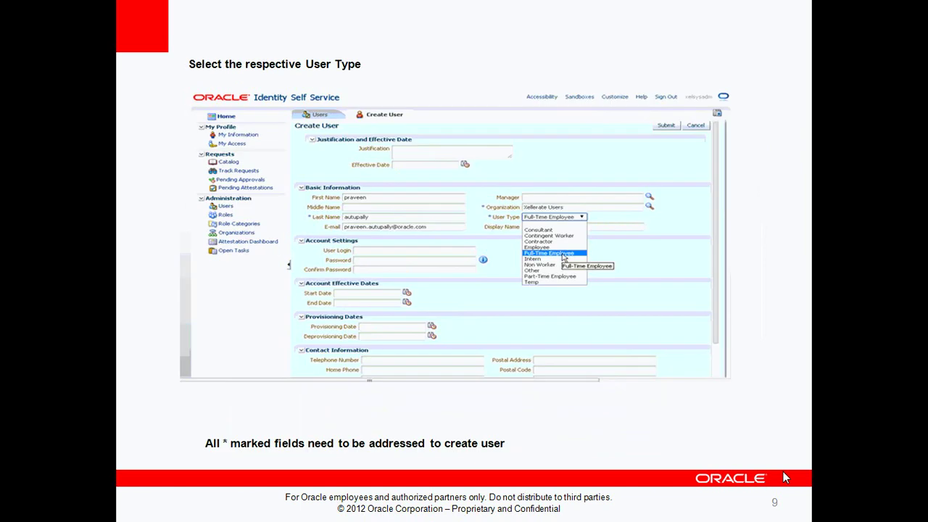
click(783, 472)
Continue through Ready to Submit and Accounts status to slide 16, Modify an User, then end the show.
click(783, 471)
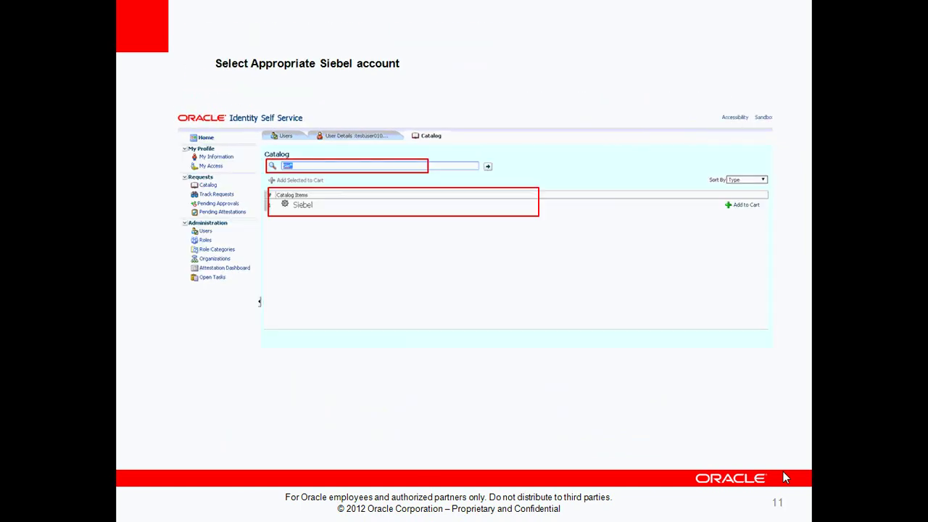
click(783, 472)
click(783, 471)
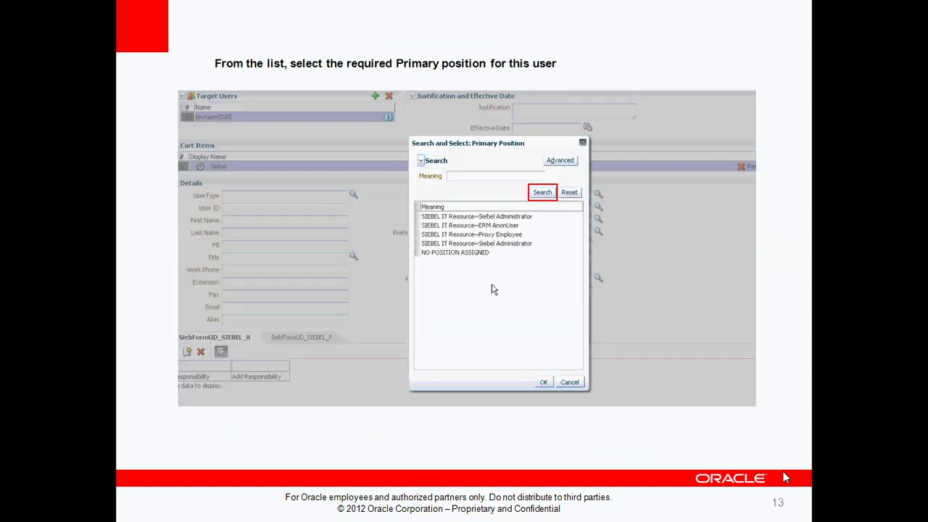
click(783, 471)
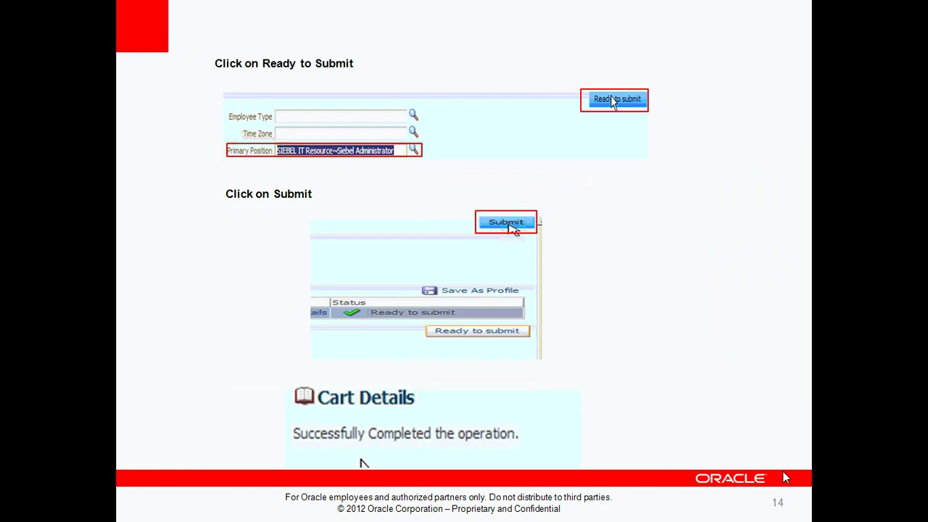
click(783, 471)
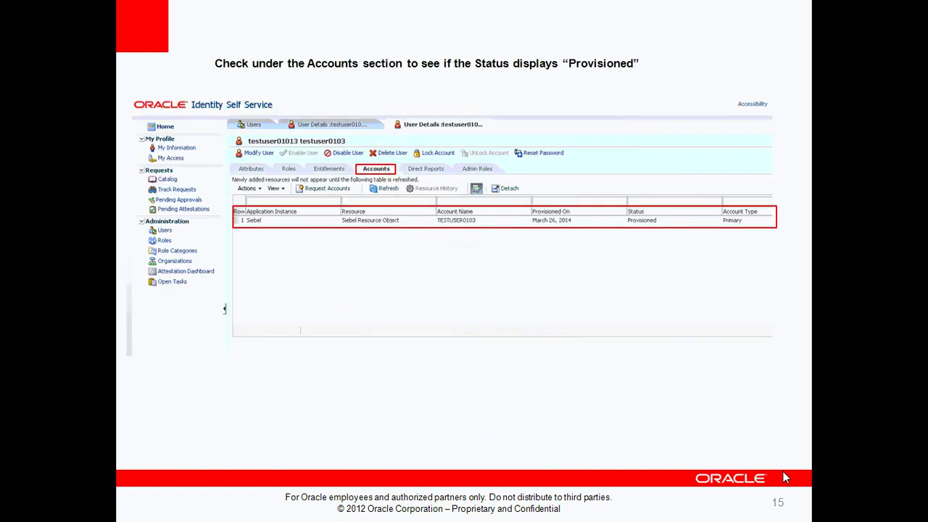
click(783, 471)
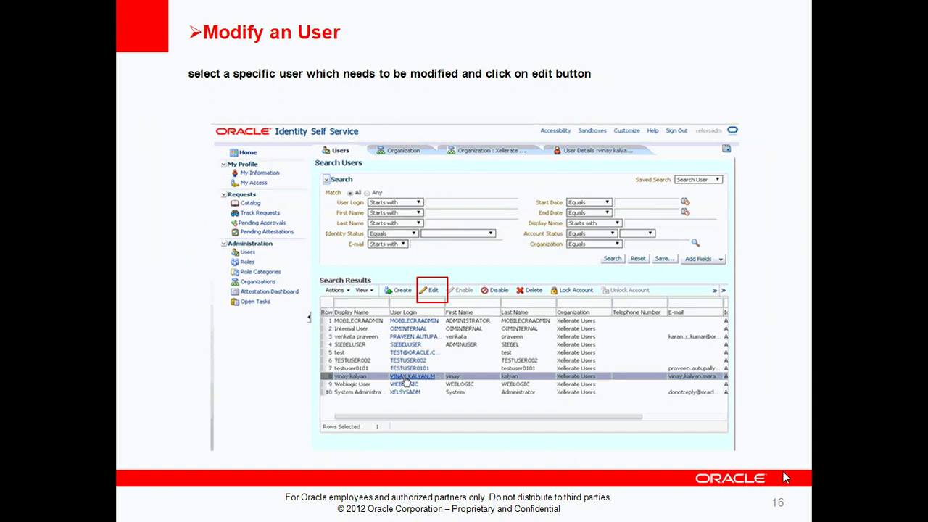
key(Left)
click(783, 471)
key(Escape)
Load the identity site in a new Chrome tab using the URL copied from Notepad.
click(380, 496)
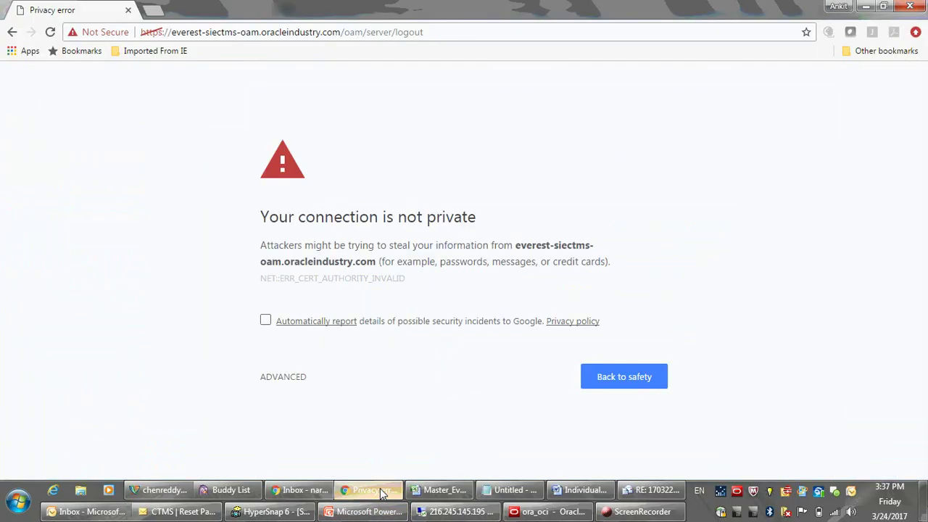
key(ctrl+t)
text(ever)
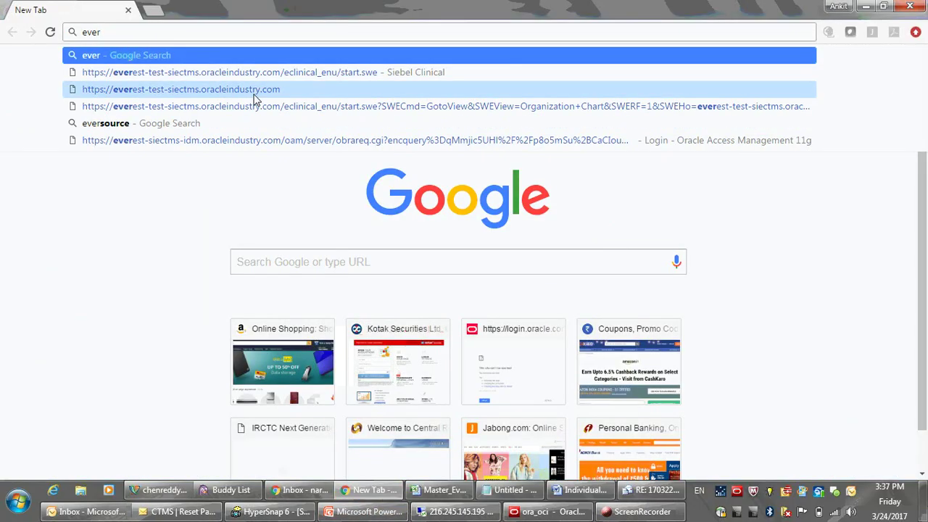
click(516, 491)
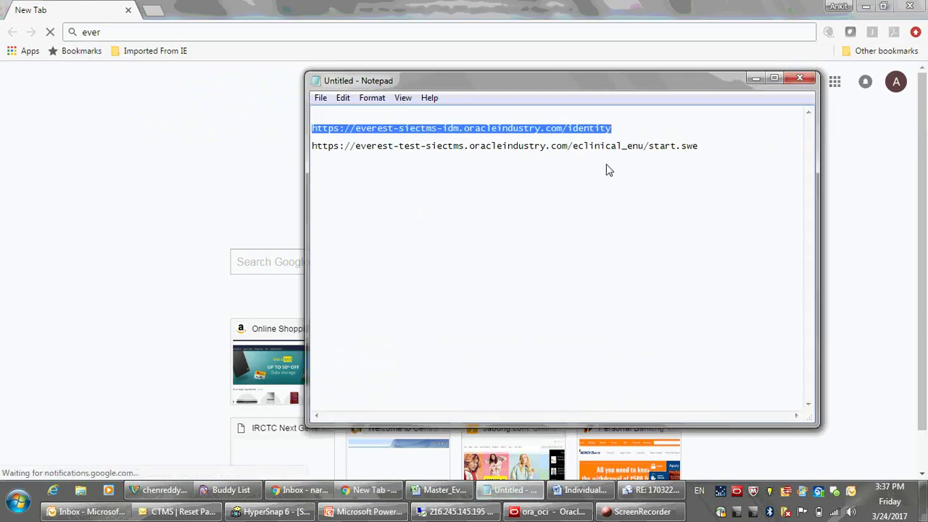
click(108, 31)
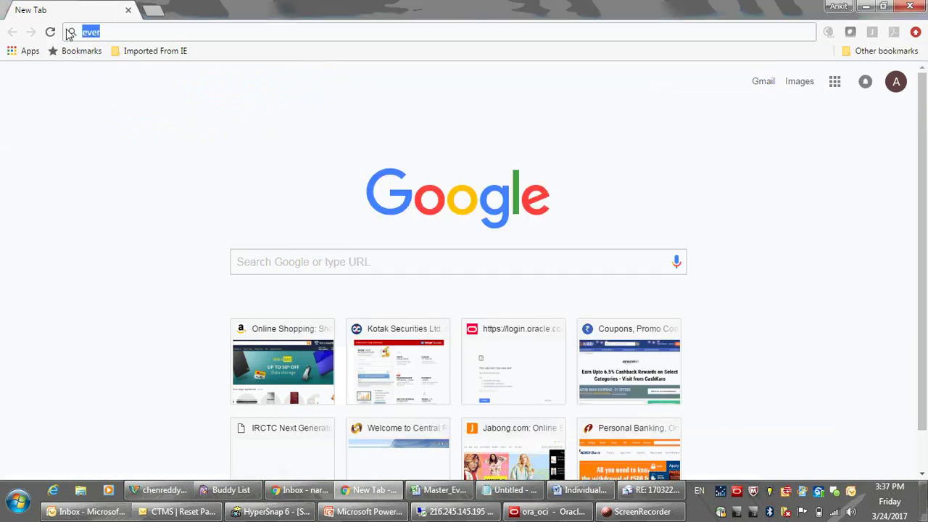
text(https://everest-siectms-idm.oracleindustry.com/identity)
key(Return)
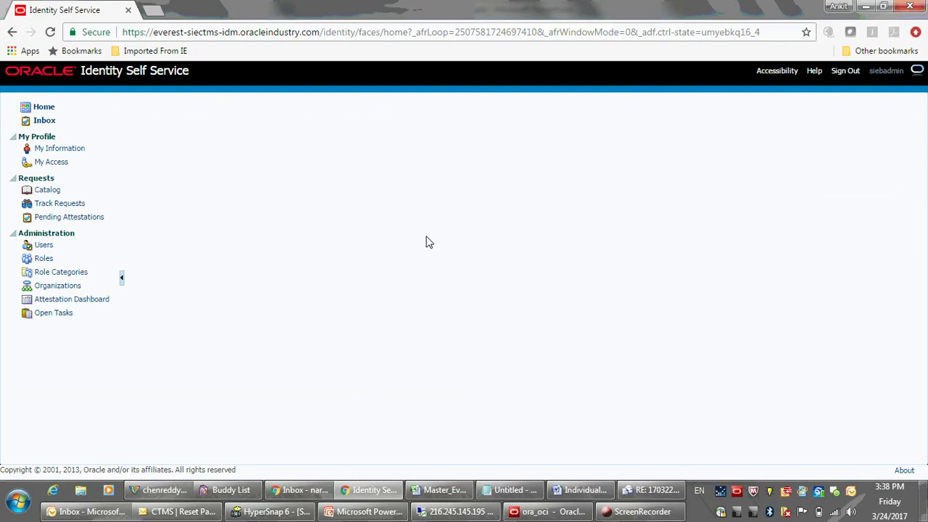
Search Users by the new user's first name and open the result for editing.
click(42, 247)
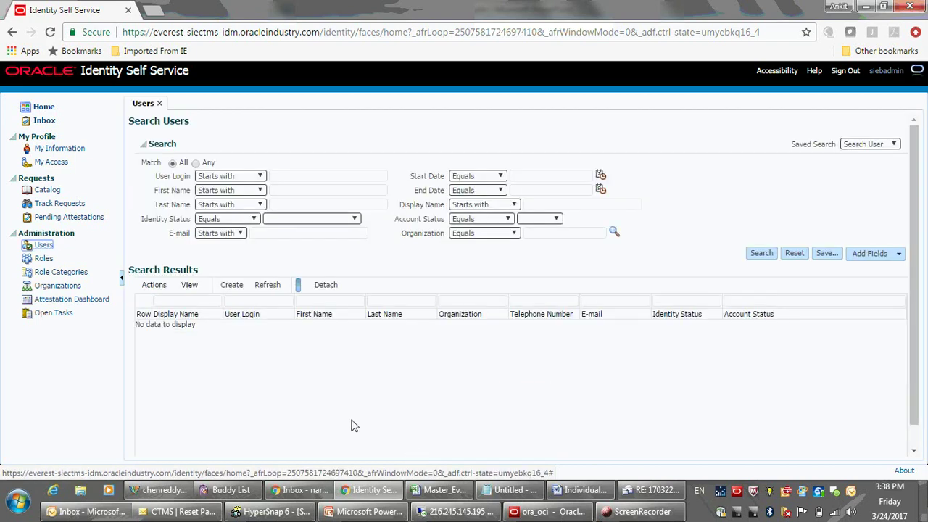
click(313, 179)
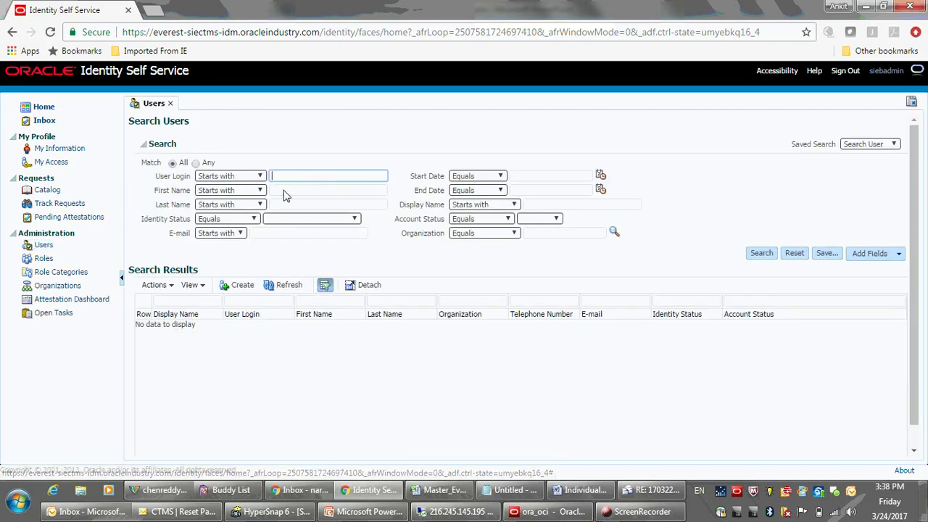
click(282, 192)
text(Ankit)
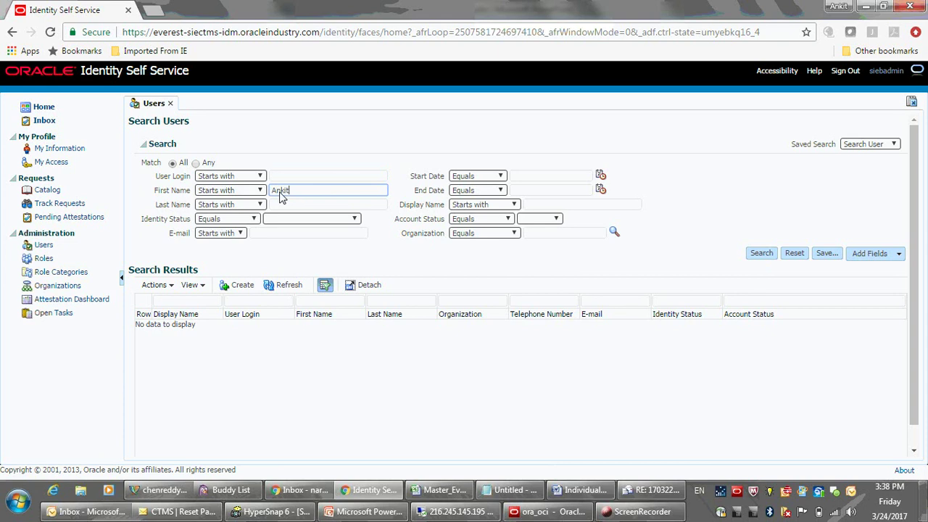
key(Return)
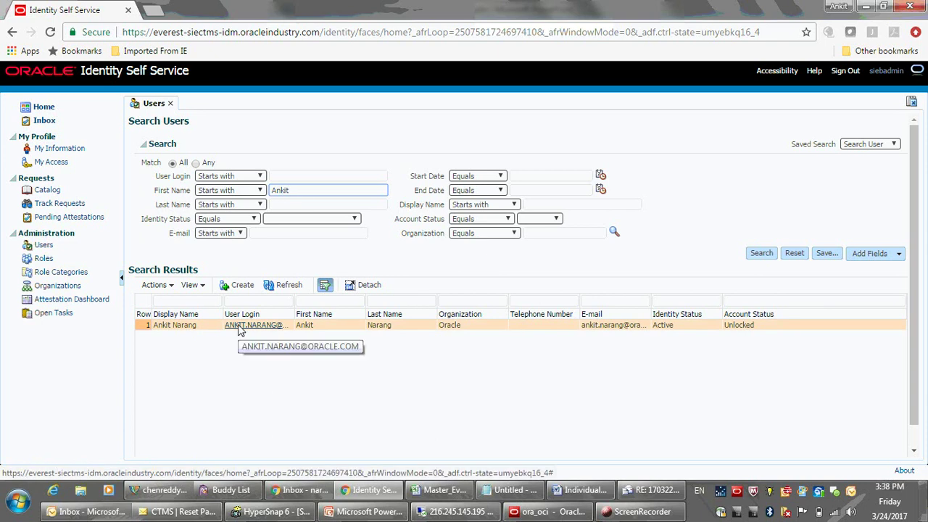
click(194, 328)
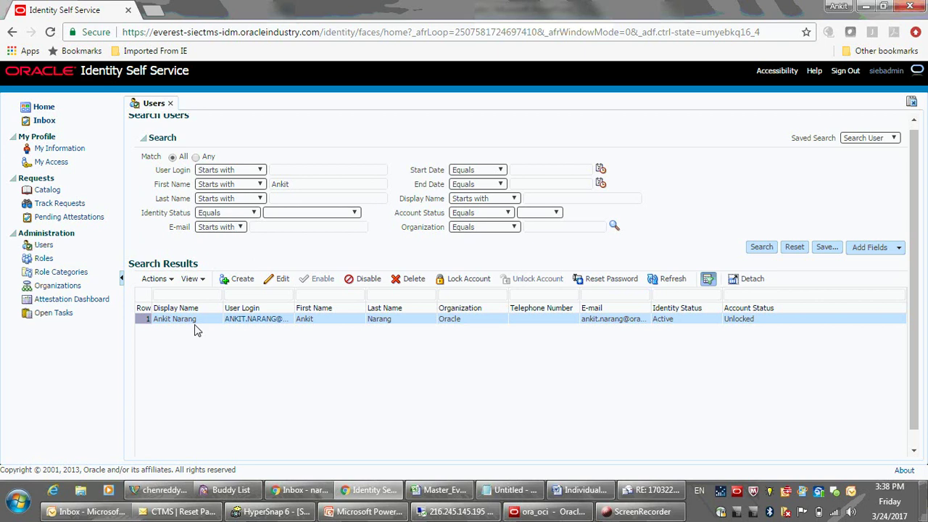
click(283, 280)
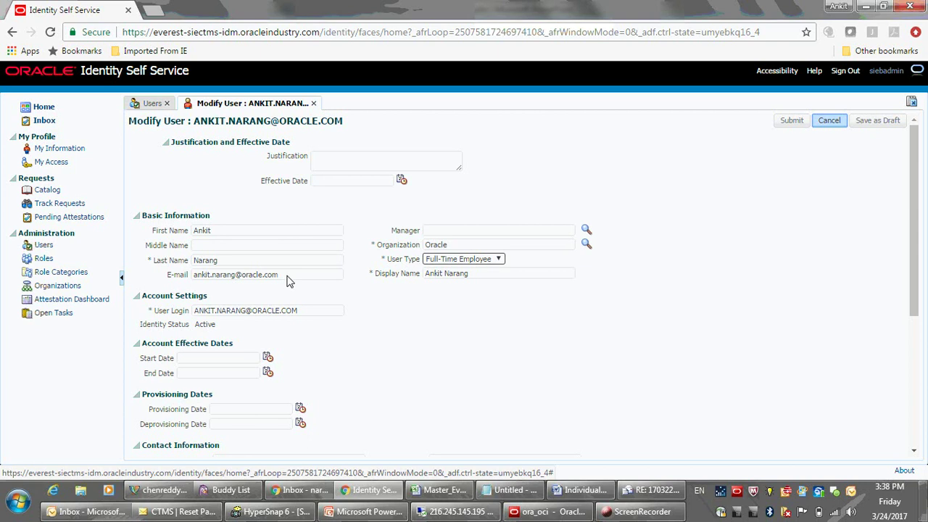
Leave User Type as Full-Time Employee and close the Modify User form without submitting.
click(459, 261)
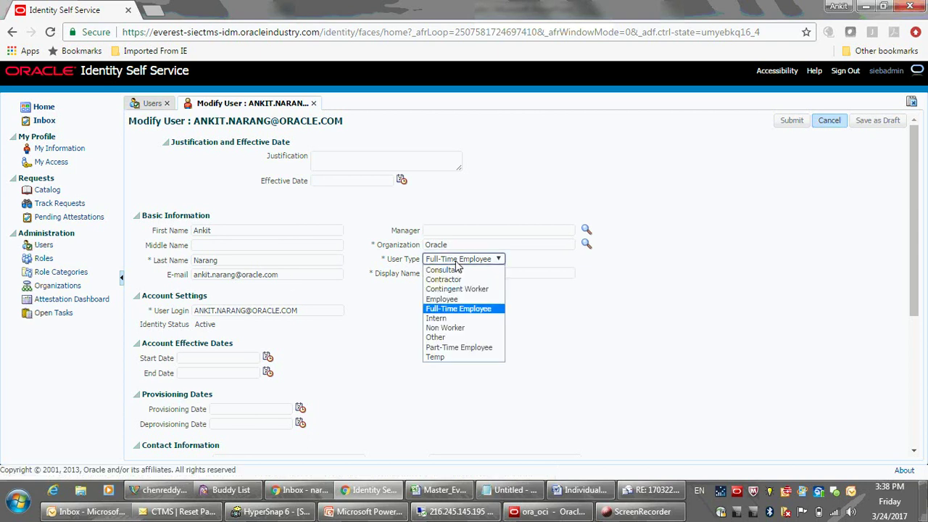
click(456, 262)
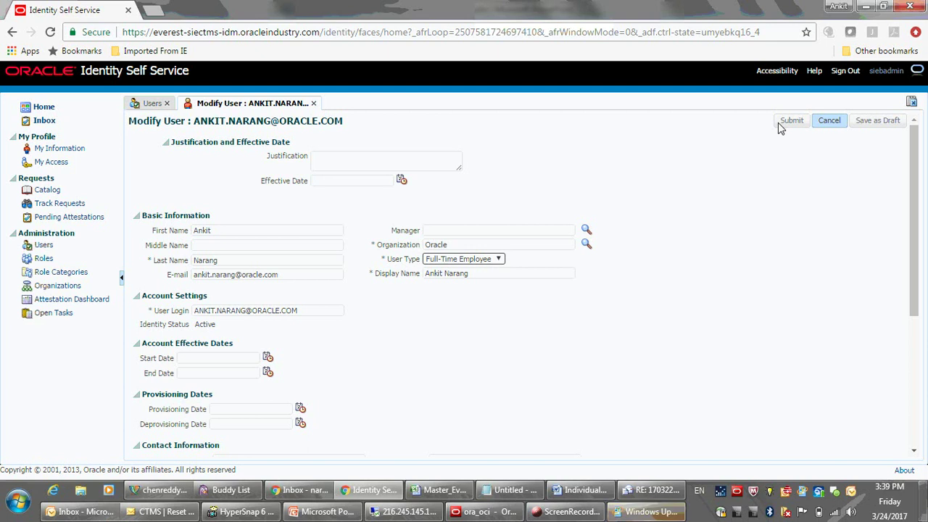
click(314, 103)
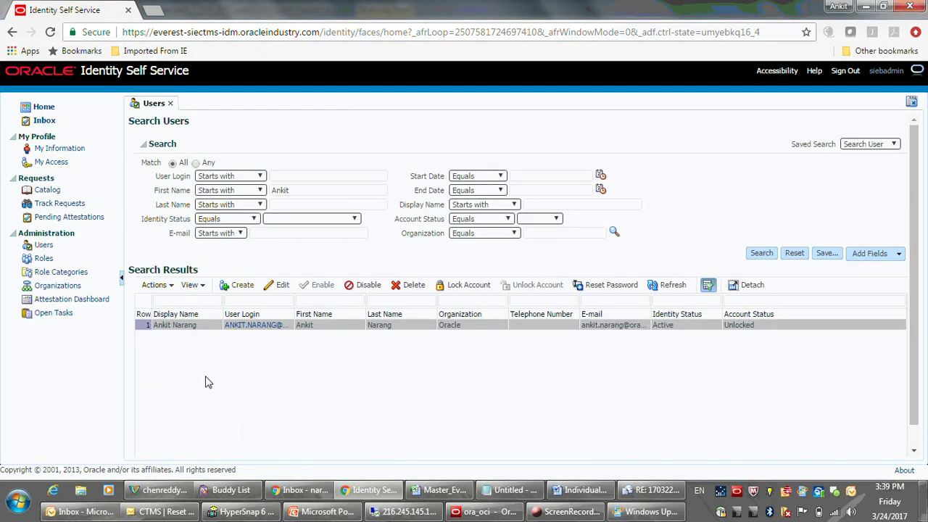
Select the found user, submit a Disable Users request, and close the Disable Users tab.
click(328, 512)
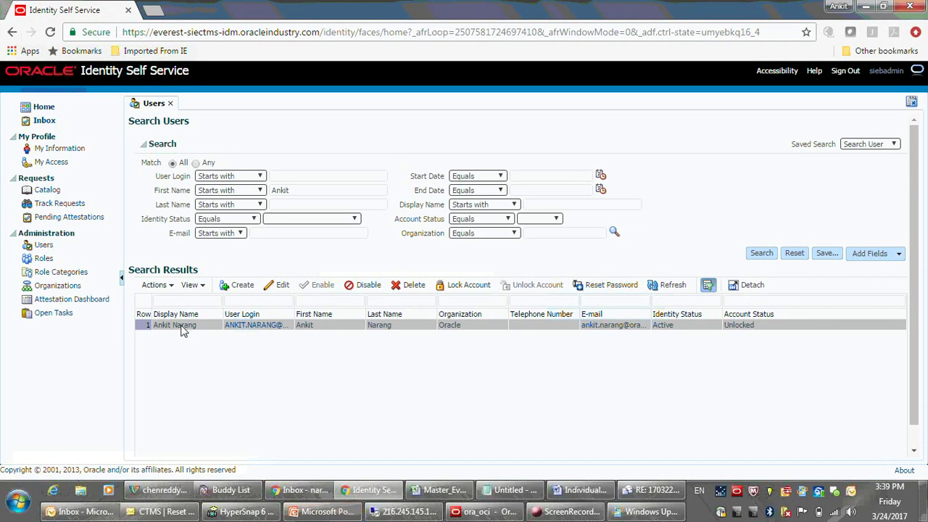
click(184, 331)
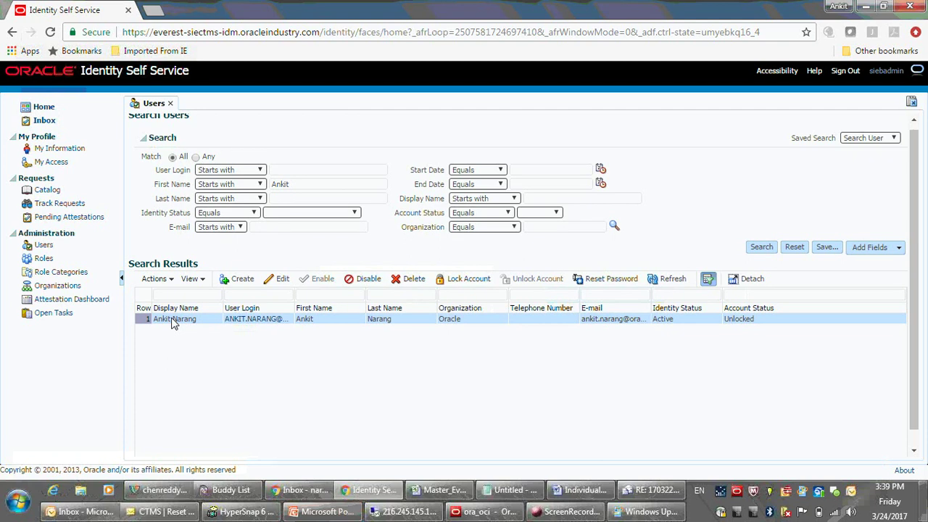
click(371, 279)
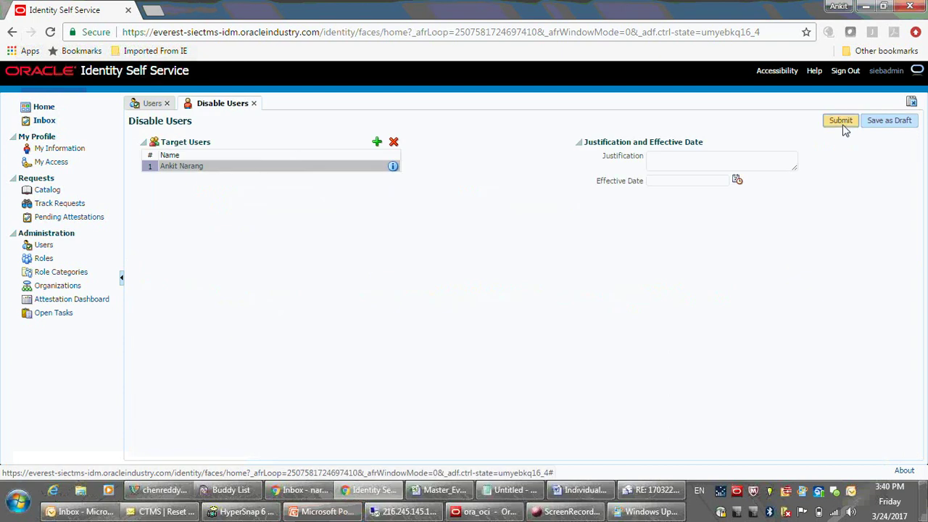
click(842, 122)
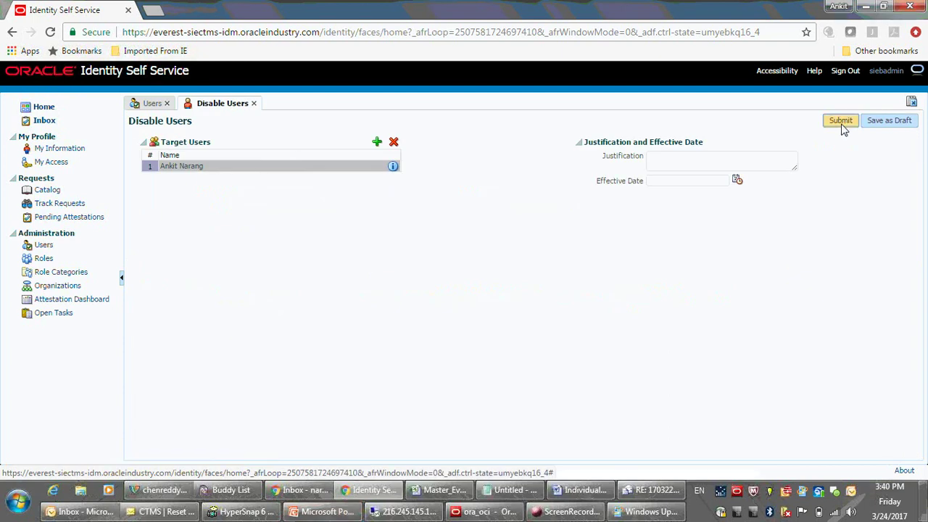
click(254, 105)
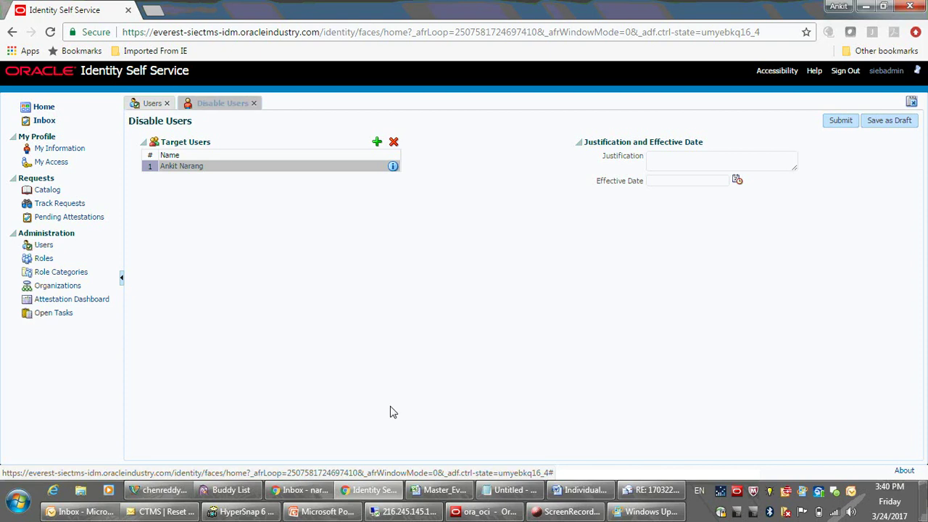
Review the disable and enable training slides 20–25, then return to Chrome.
click(328, 512)
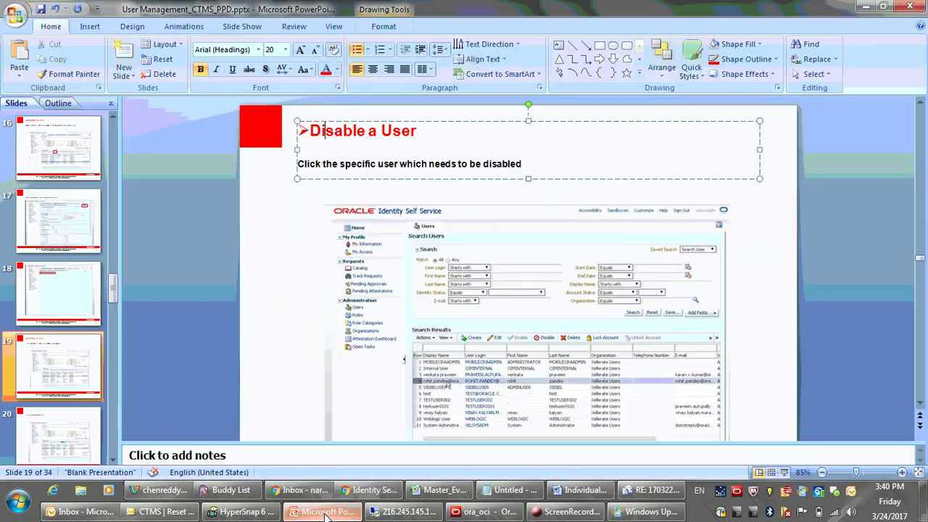
click(80, 431)
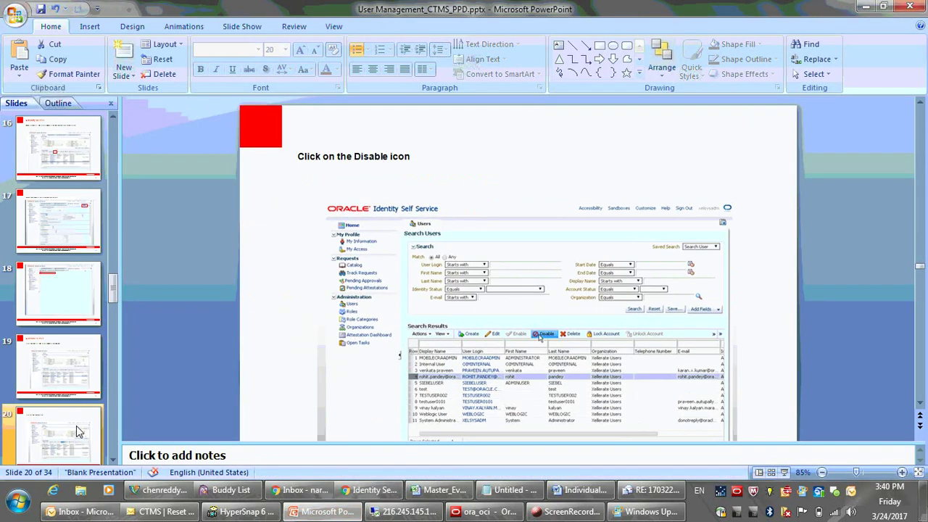
key(Down)
key(Down)
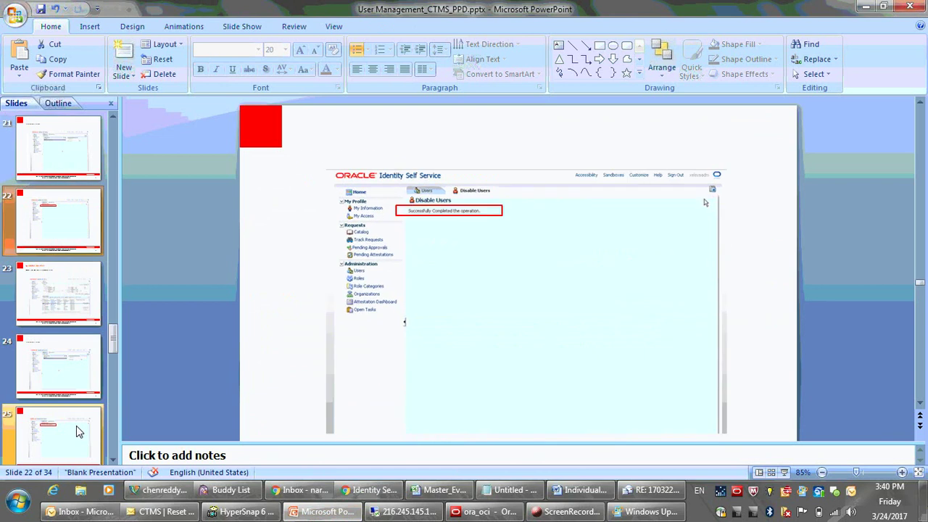
key(Down)
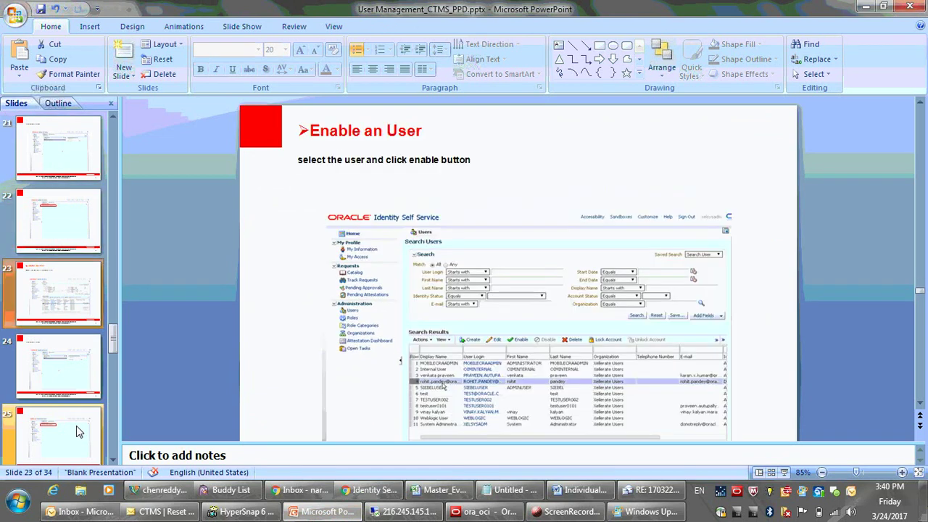
click(79, 432)
key(Down)
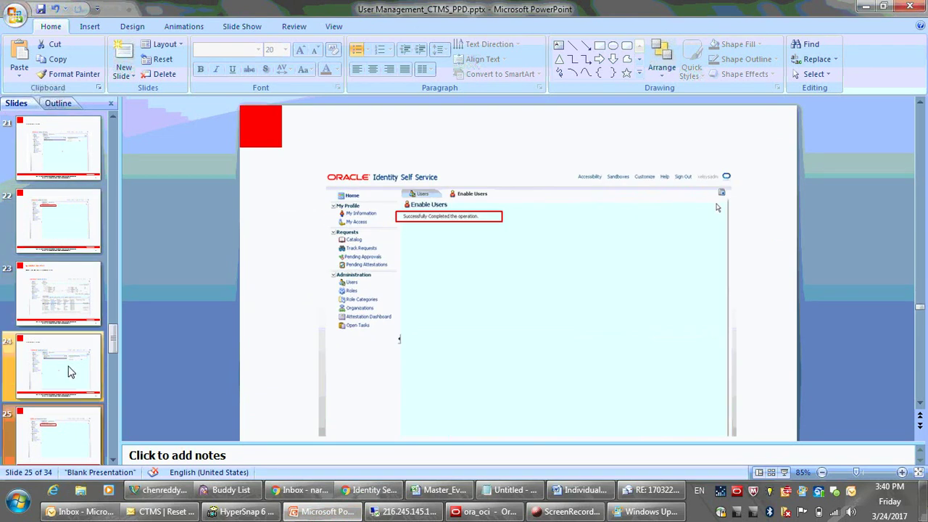
click(366, 491)
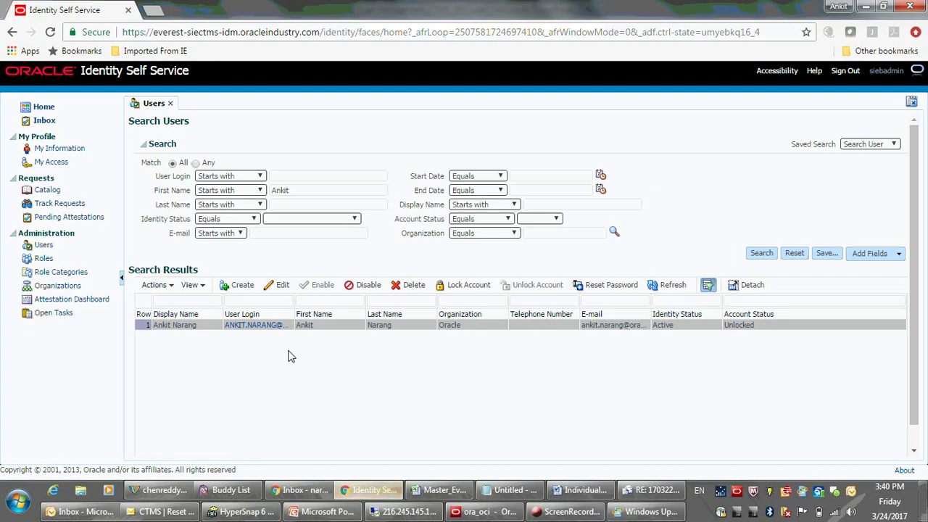
Select the user's row in Search Results and switch to the PowerPoint deck.
click(681, 326)
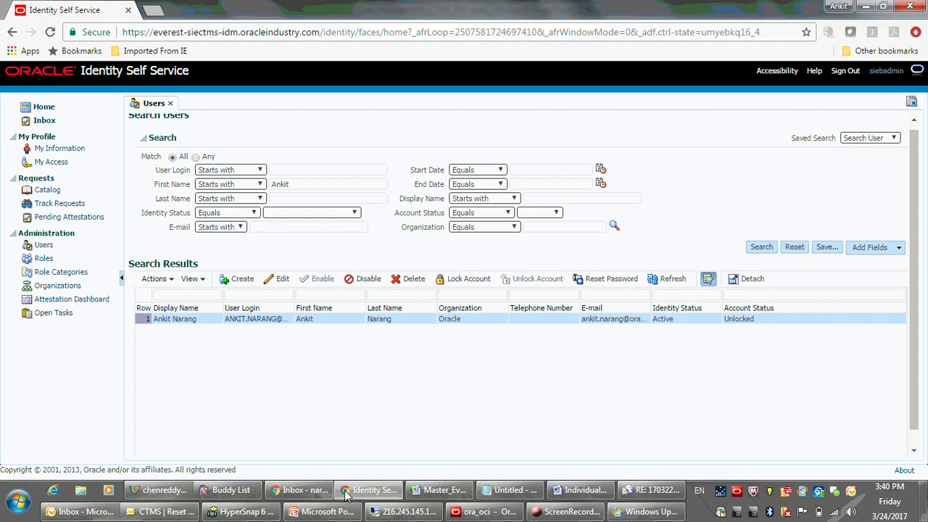
click(341, 512)
Show slide 25 (enable success), advance to slide 26 Unlock an Account, then return to the browser.
click(50, 437)
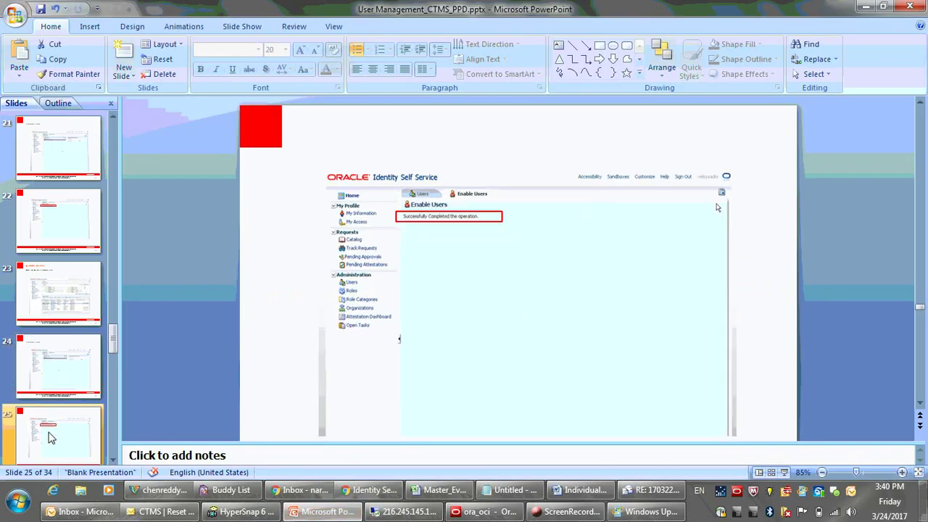
key(Page_Down)
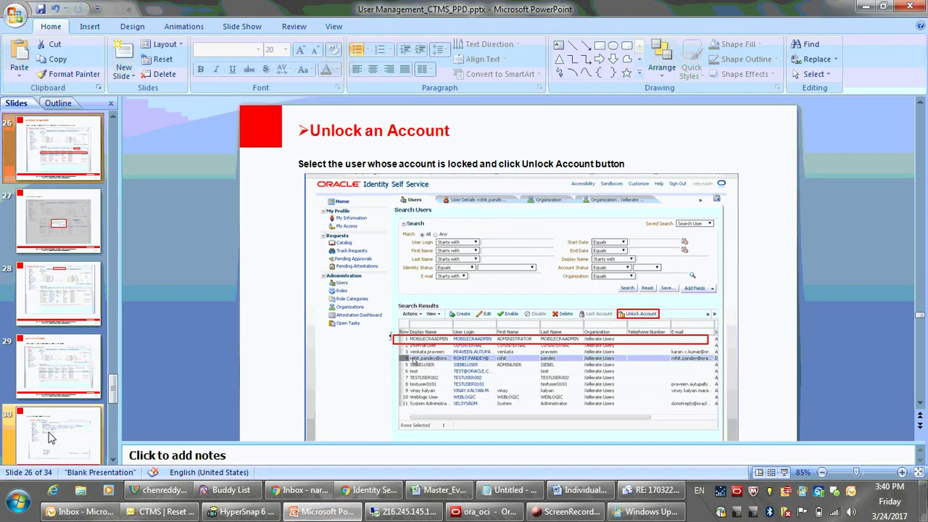
click(345, 491)
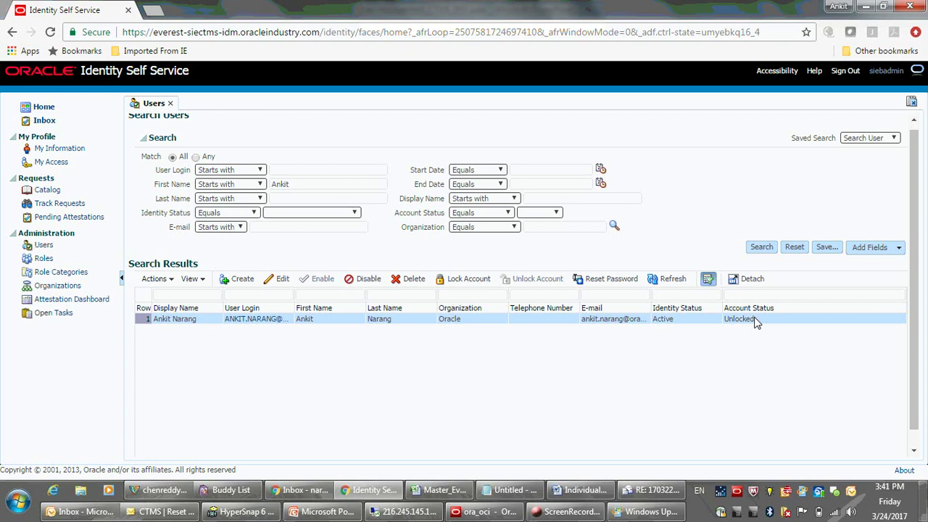
Lock the found user's account, then reselect it and unlock it, leaving it Unlocked and Active.
click(467, 280)
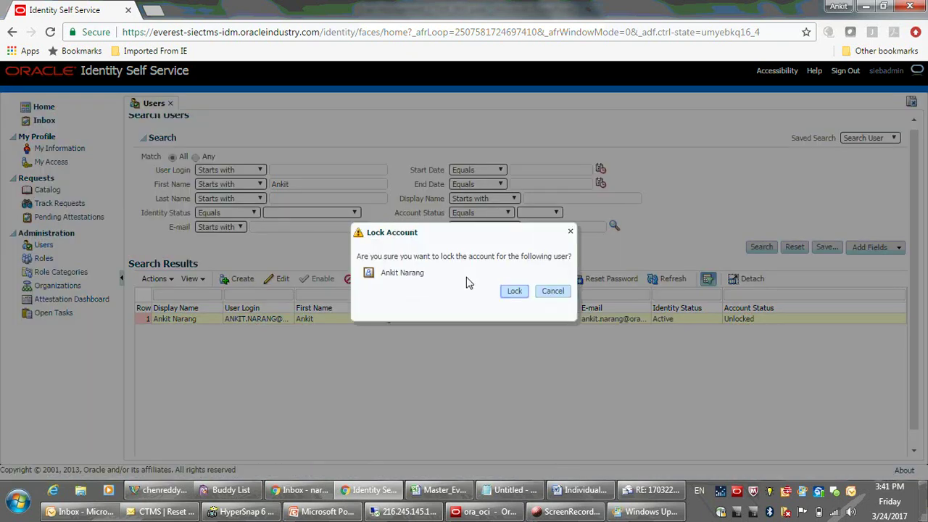
click(512, 294)
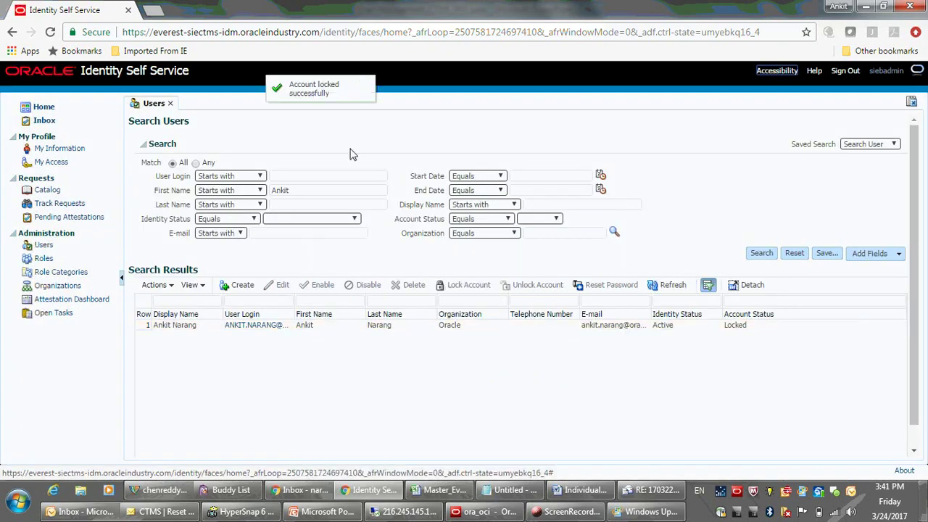
click(402, 328)
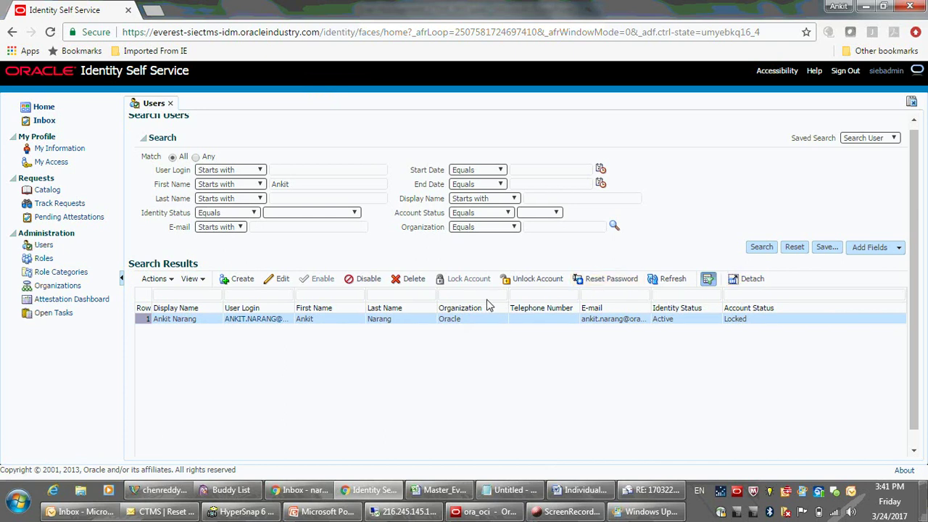
click(529, 285)
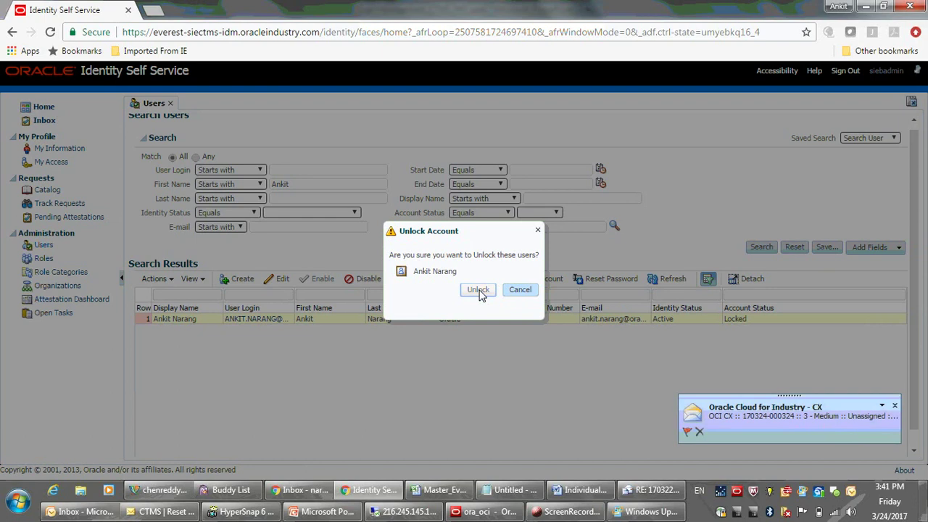
click(478, 291)
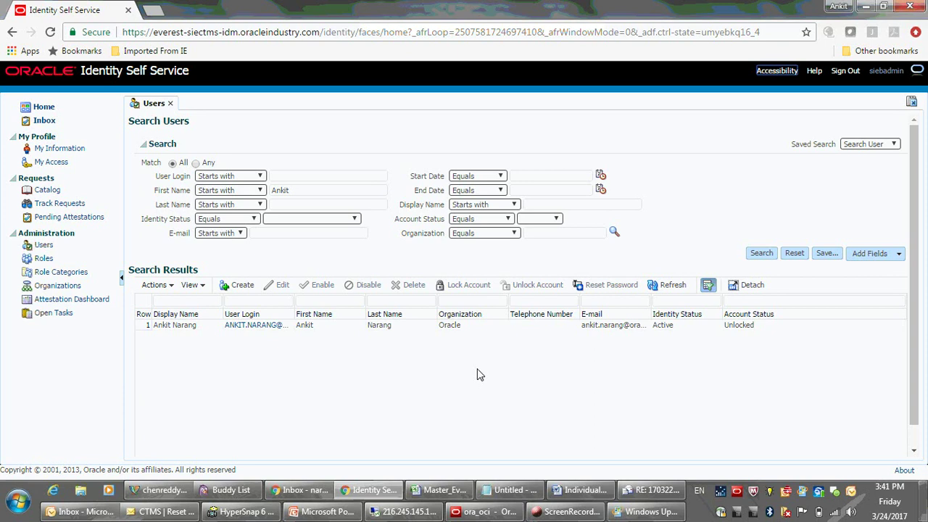
In PowerPoint, page through unlock slides 27–28 to slide 29 Reset Password, then return to the browser.
key(alt+Tab)
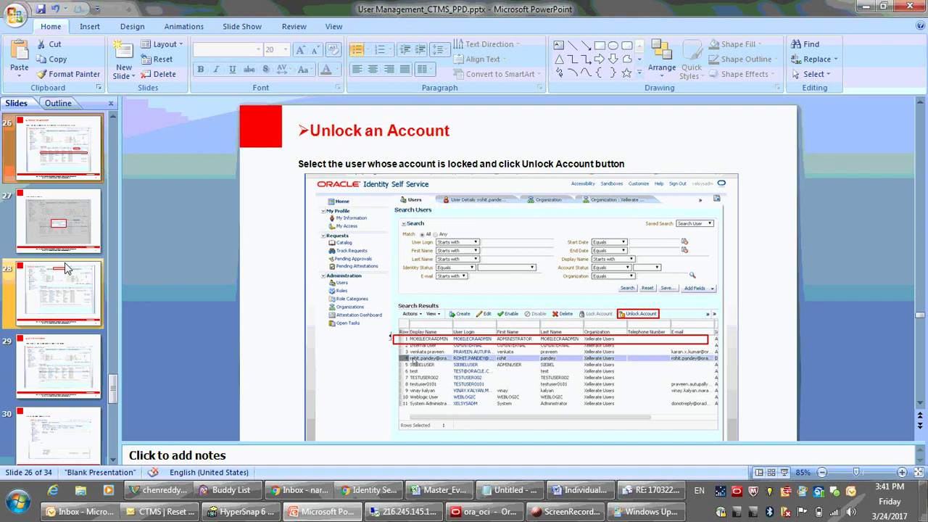
click(64, 217)
click(61, 298)
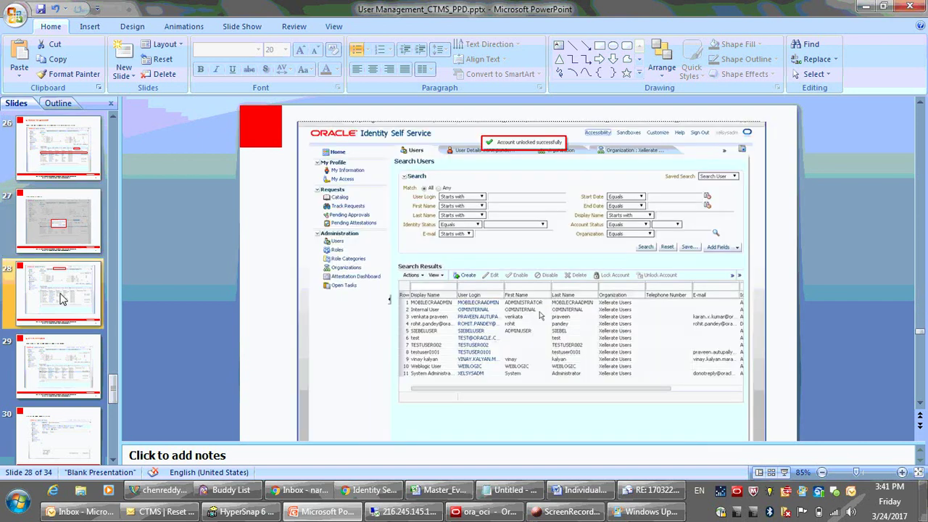
key(Down)
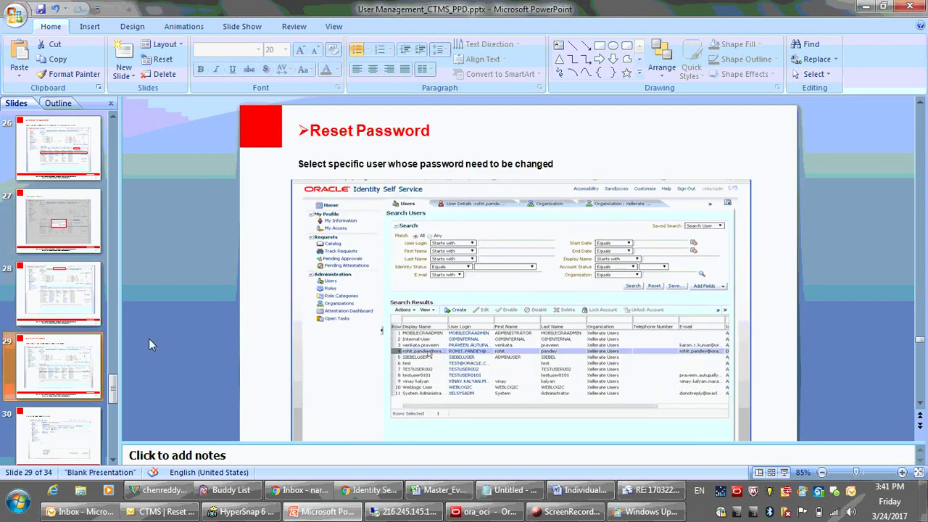
click(392, 493)
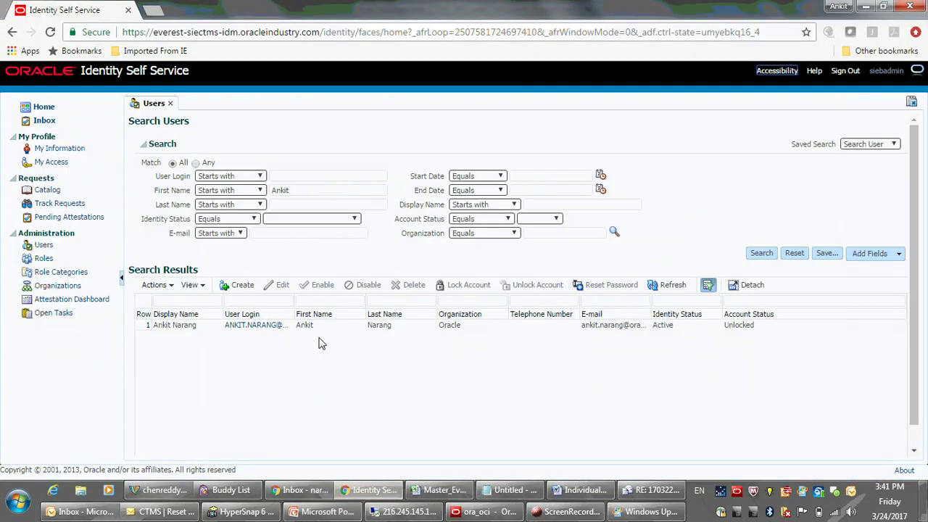
Try the Manually change, E-mail and Auto-generate reset options, then close without resetting and go to PowerPoint.
click(319, 327)
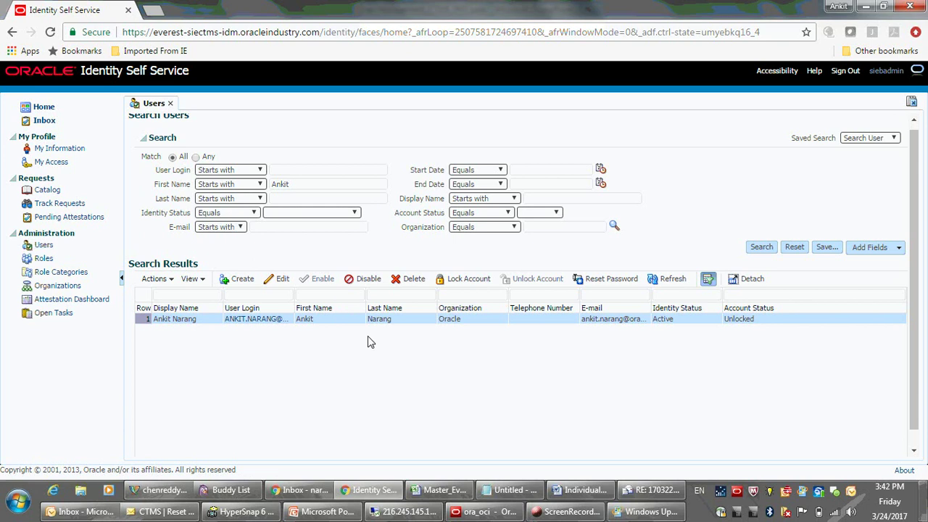
click(614, 279)
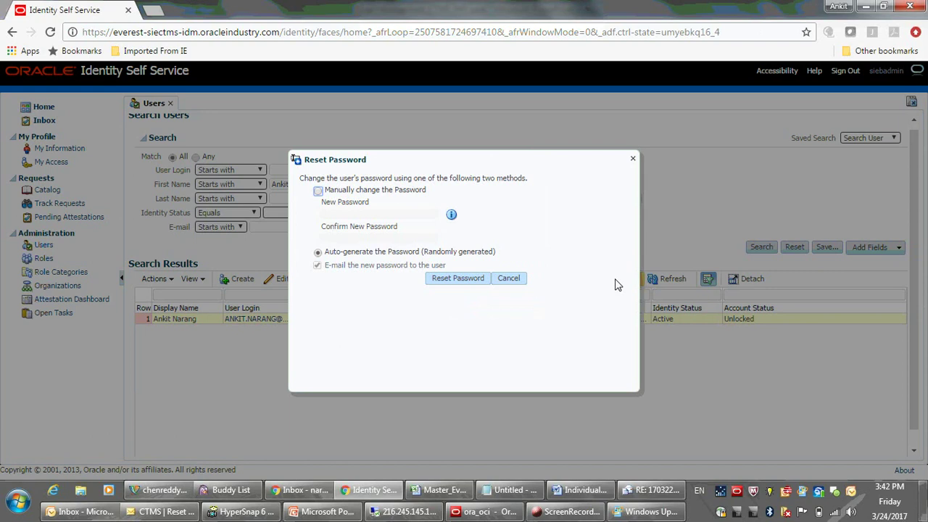
click(318, 192)
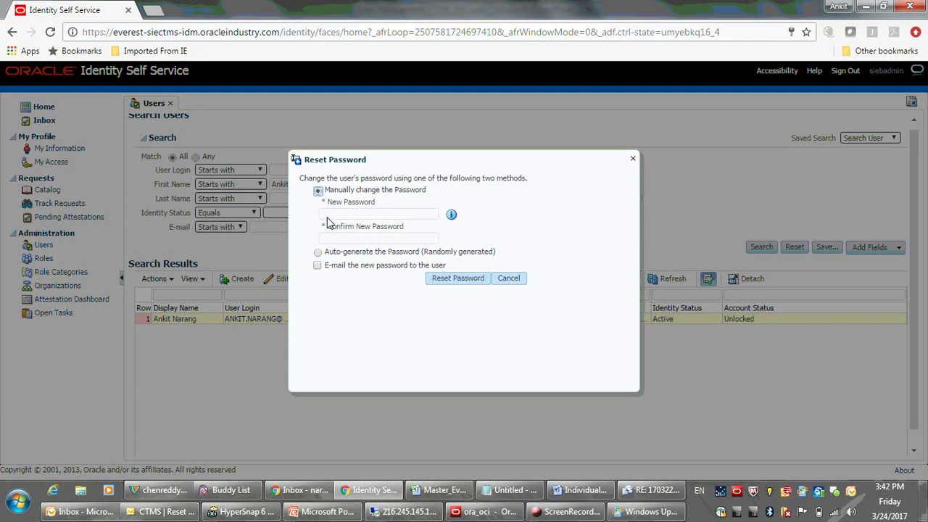
click(318, 265)
click(319, 253)
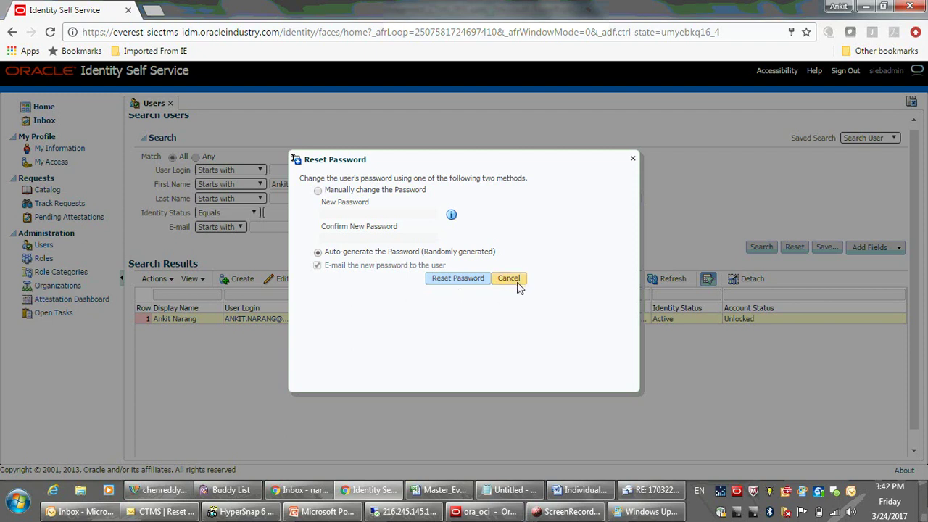
click(632, 158)
key(alt+Tab)
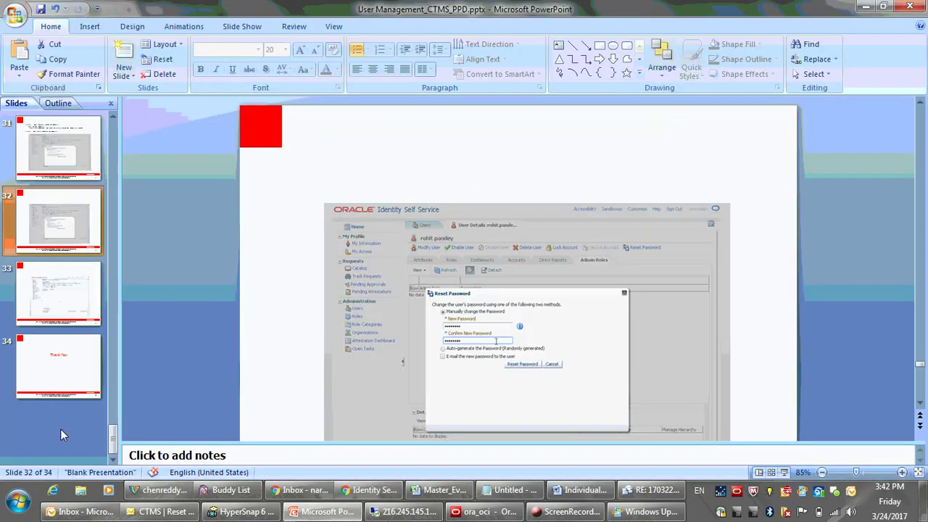